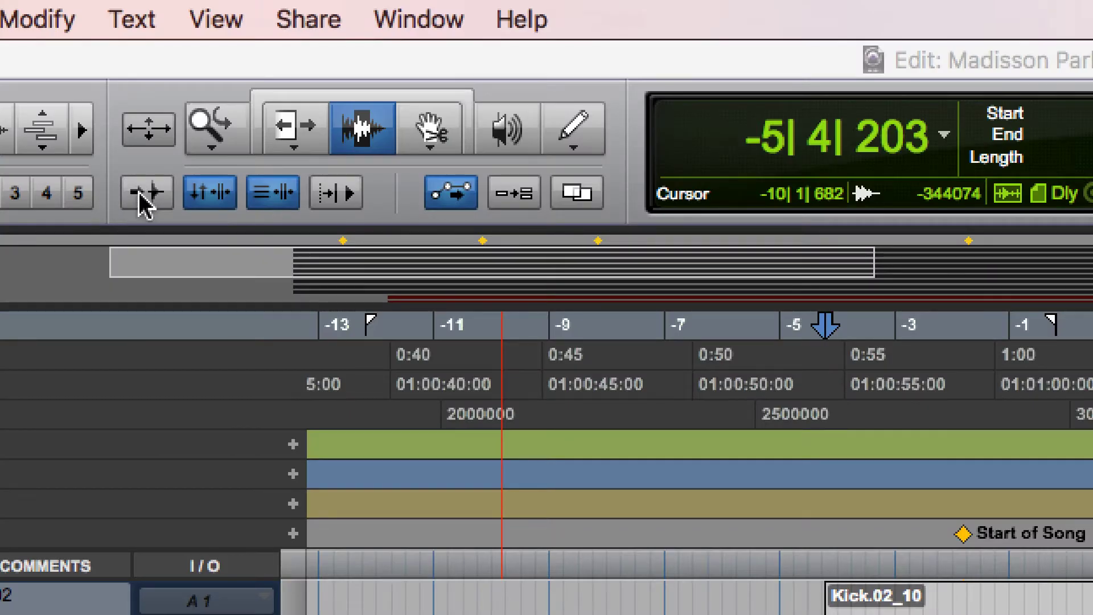
- Bring the Madisson Parkway_Organized_Step1 Edit window, with its drum tracks, to the front
{"action": "left_click", "coordinate": [143, 201]}
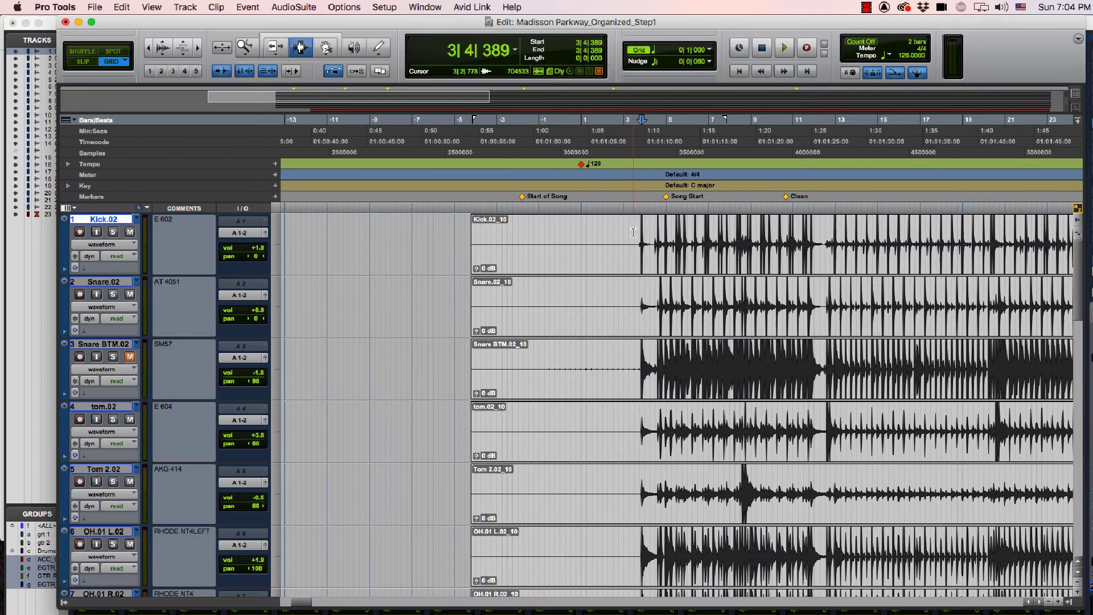
- Trim the Kick.02 clip so it starts at its first hit, 3|4|389
{"action": "key", "text": "alt+Tab"}
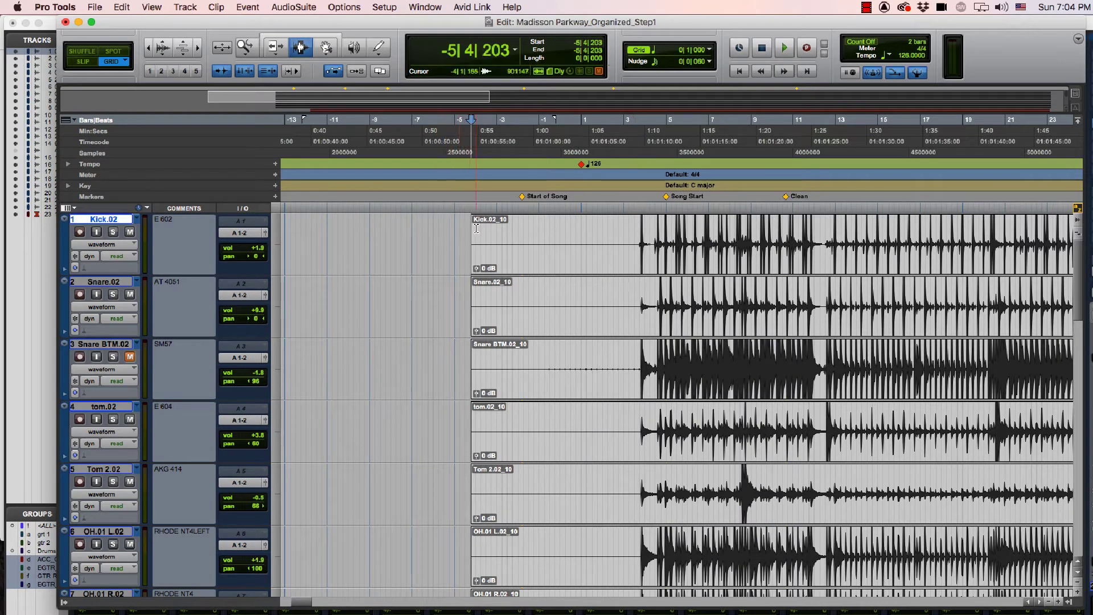
{"action": "key", "text": "ctrl+Up"}
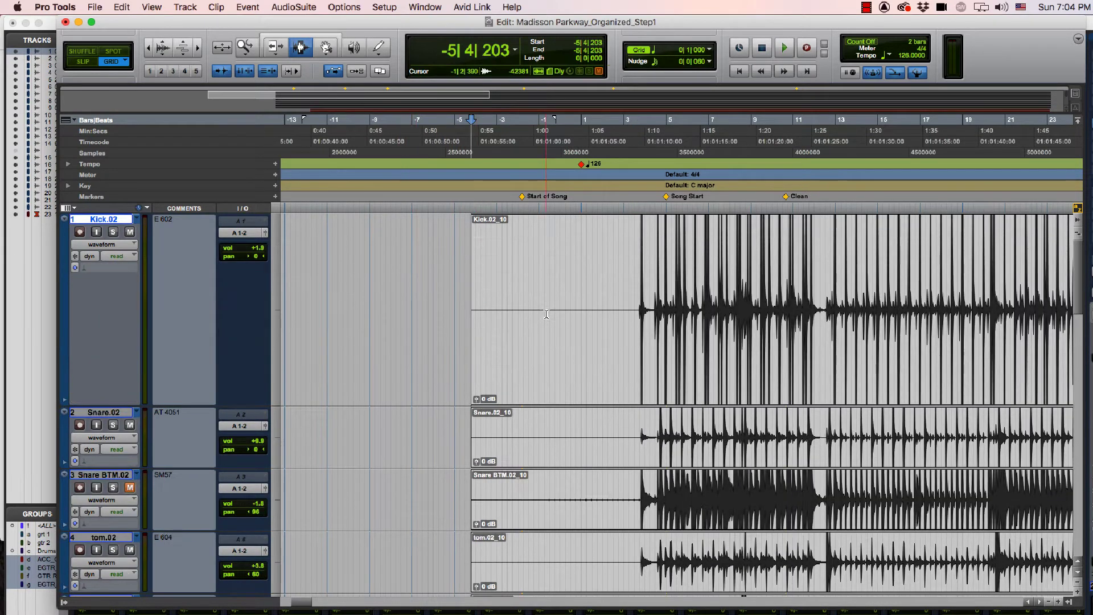
{"action": "key", "text": "Tab"}
{"action": "key", "text": "ctrl+]"}
{"action": "key", "text": "ctrl+]"}
{"action": "key", "text": "ctrl+]"}
{"action": "key", "text": "ctrl+]"}
{"action": "key", "text": "ctrl+]"}
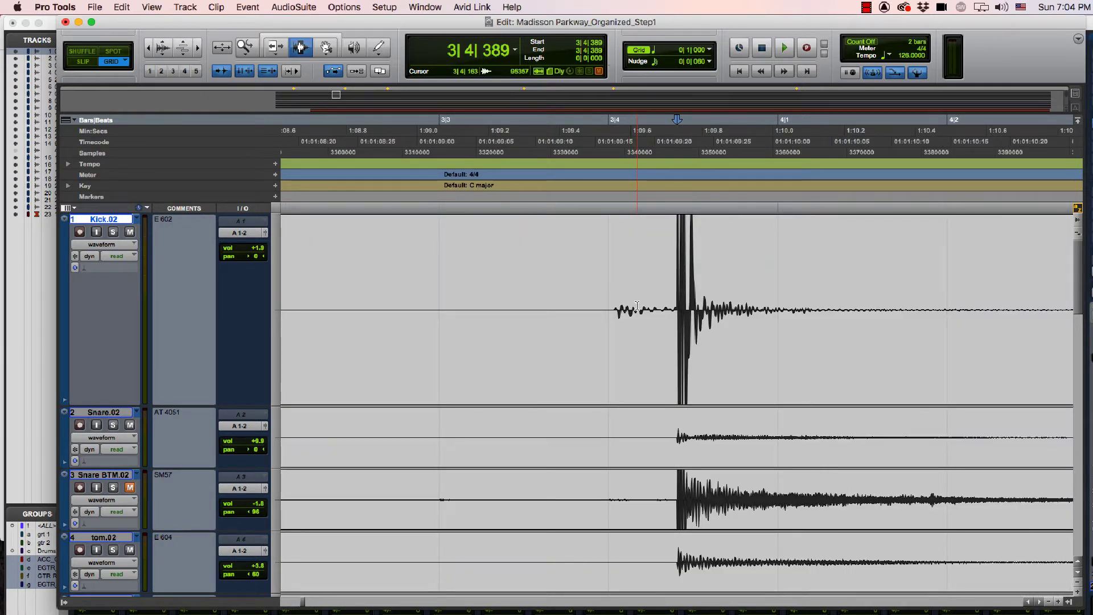
{"action": "key", "text": "a"}
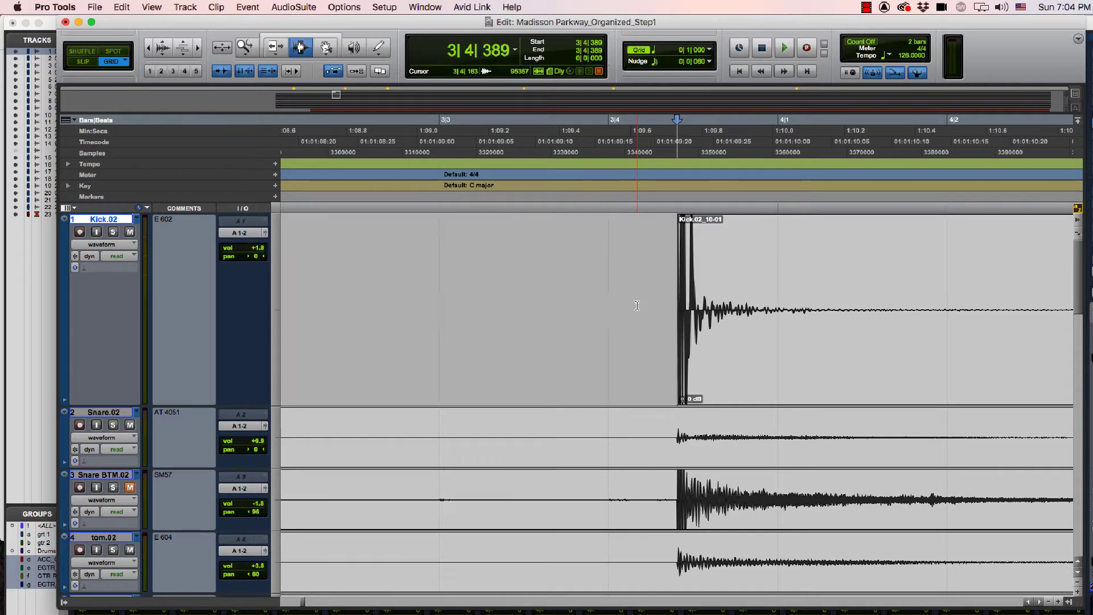
- Trim Snare.02 and the lower drum clips to 3|4|389, then undo the lower tracks' trims
{"action": "key", "text": "semicolon"}
{"action": "key", "text": "a"}
{"action": "key", "text": "semicolon"}
{"action": "key", "text": "a"}
{"action": "key", "text": "semicolon"}
{"action": "key", "text": "a"}
{"action": "key", "text": "semicolon"}
{"action": "key", "text": "a"}
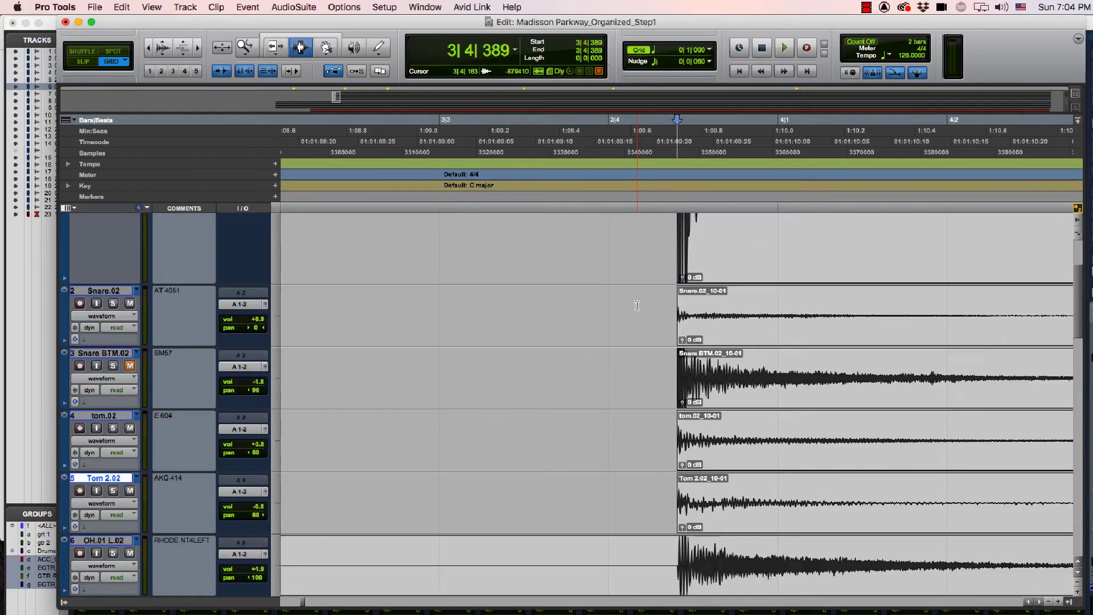
{"action": "key", "text": "semicolon"}
{"action": "key", "text": "a"}
{"action": "key", "text": "semicolon"}
{"action": "key", "text": "a"}
{"action": "key", "text": "semicolon"}
{"action": "key", "text": "a"}
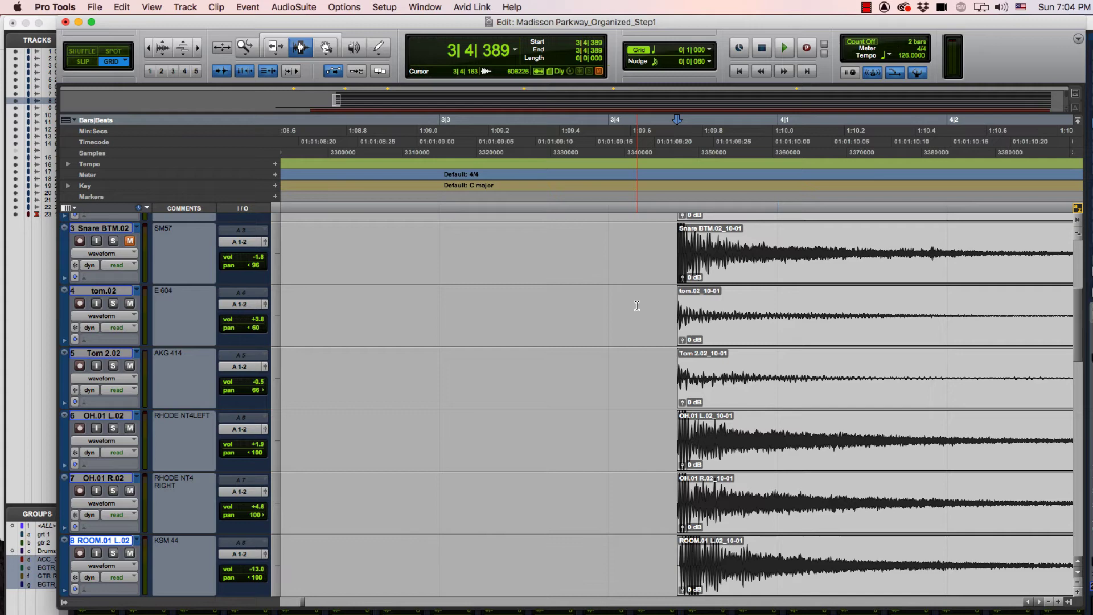
{"action": "key", "text": "super+z"}
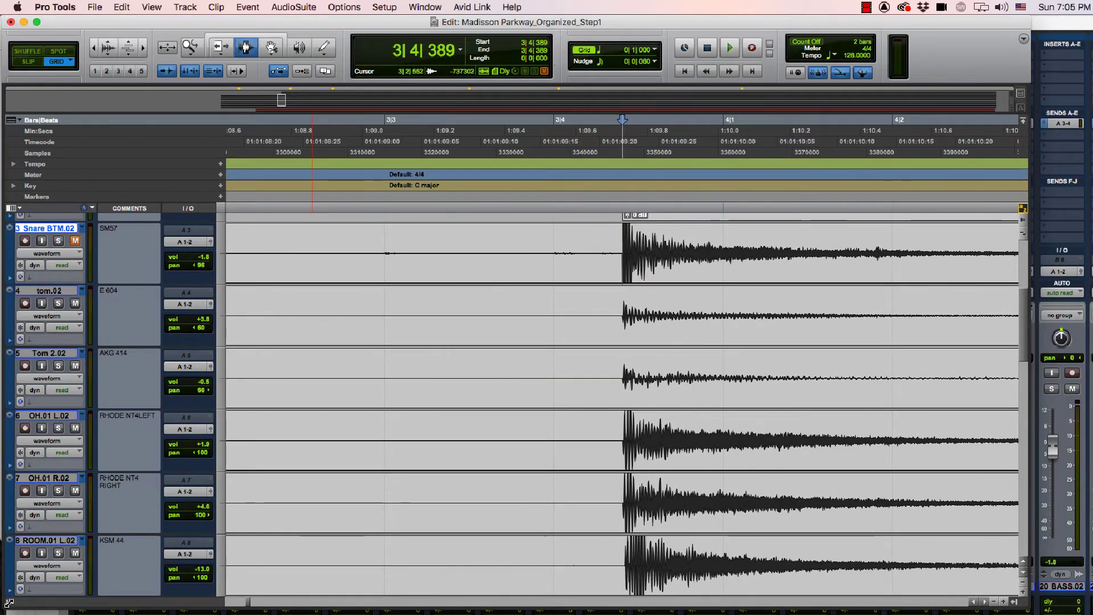
- Create a Drums2 Mix/Edit group from the nine drum tracks, Kick.02 through ROOM.01 R.02
{"action": "left_click", "coordinate": [9, 603]}
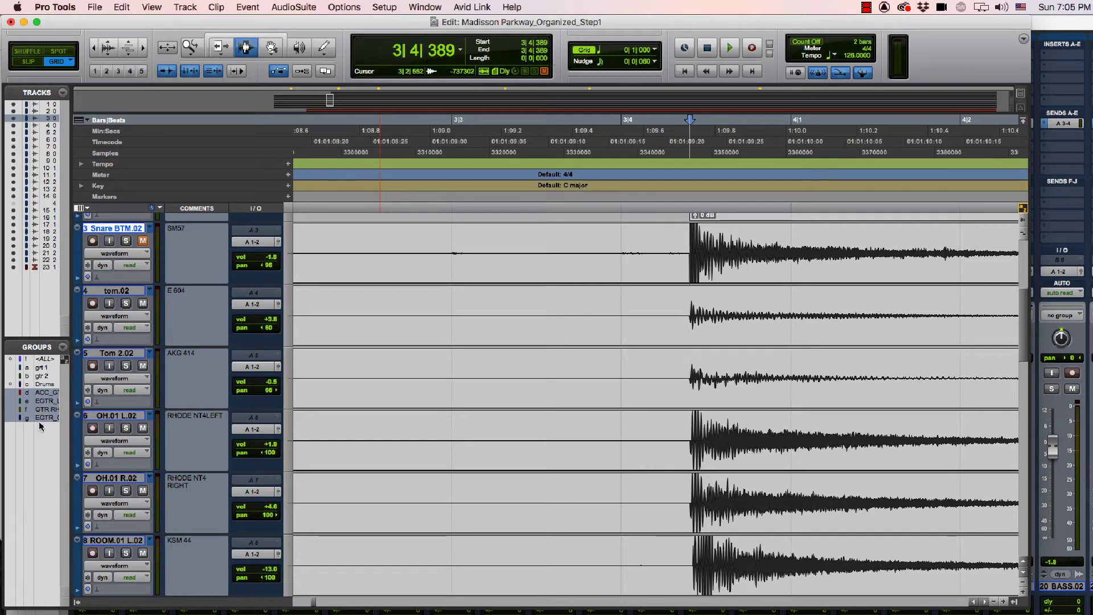
{"action": "scroll", "coordinate": [91, 319], "scroll_direction": "up", "scroll_amount": 10}
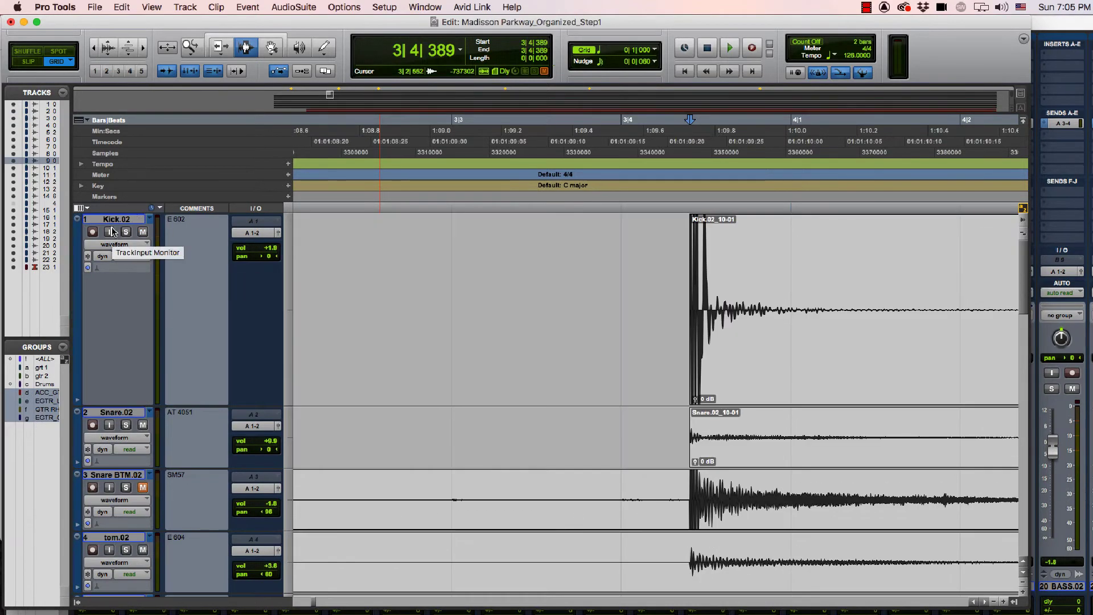
{"action": "left_click", "coordinate": [112, 221]}
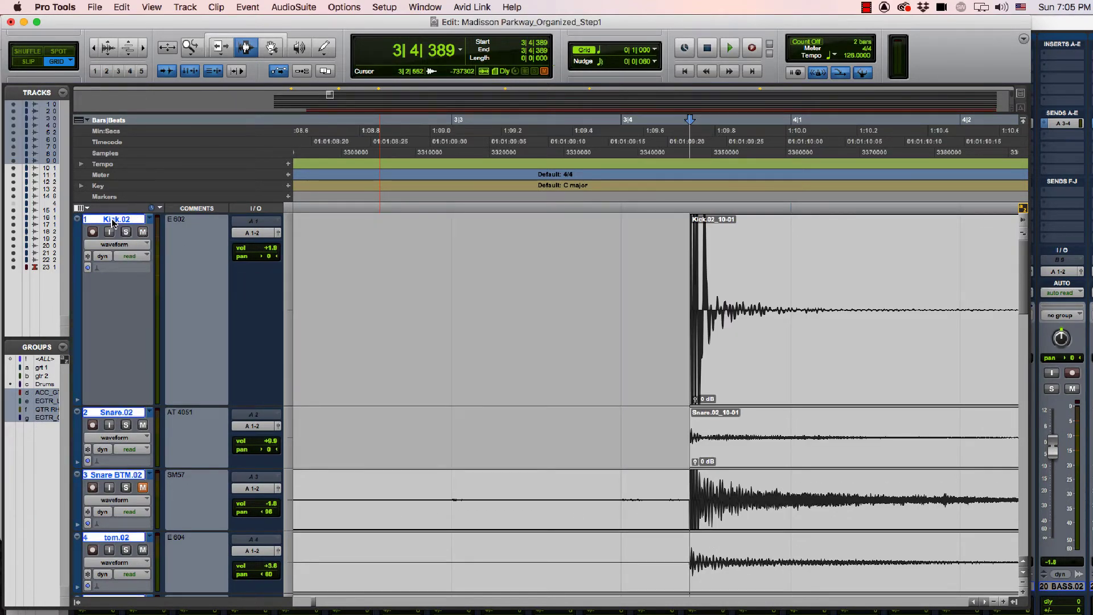
{"action": "key", "text": "super+g"}
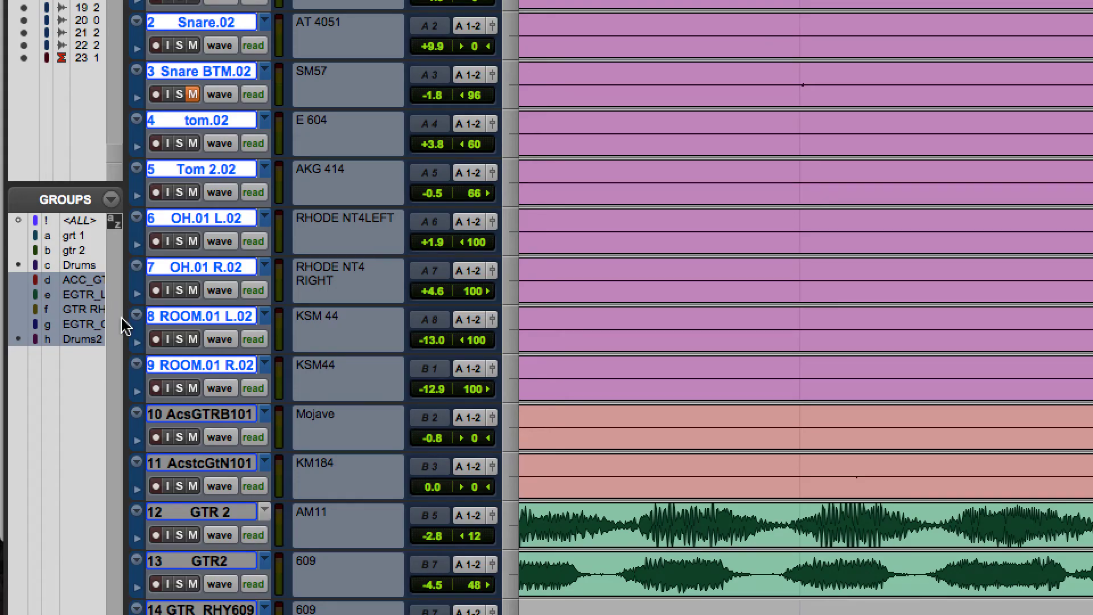
{"action": "left_click_drag", "start_coordinate": [122, 326], "coordinate": [257, 327]}
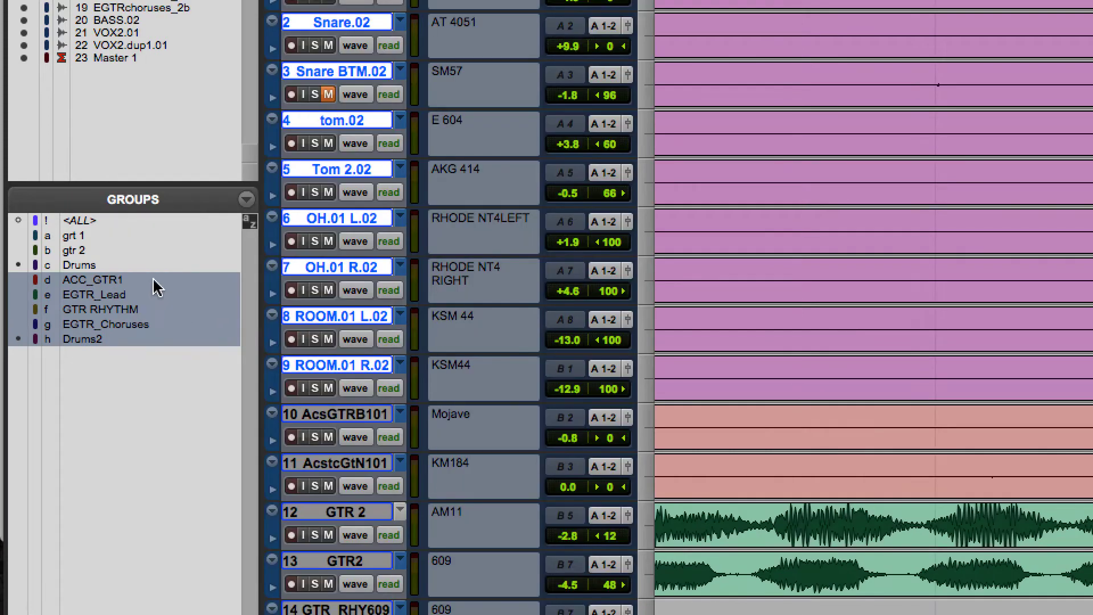
{"action": "right_click", "coordinate": [87, 312]}
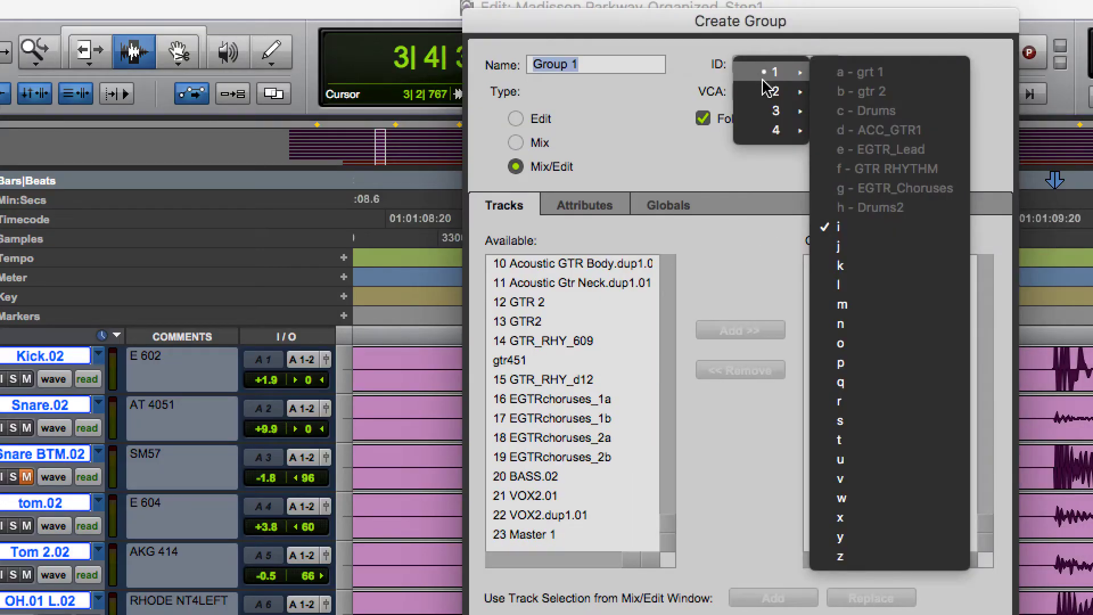
{"action": "mouse_move", "coordinate": [768, 91]}
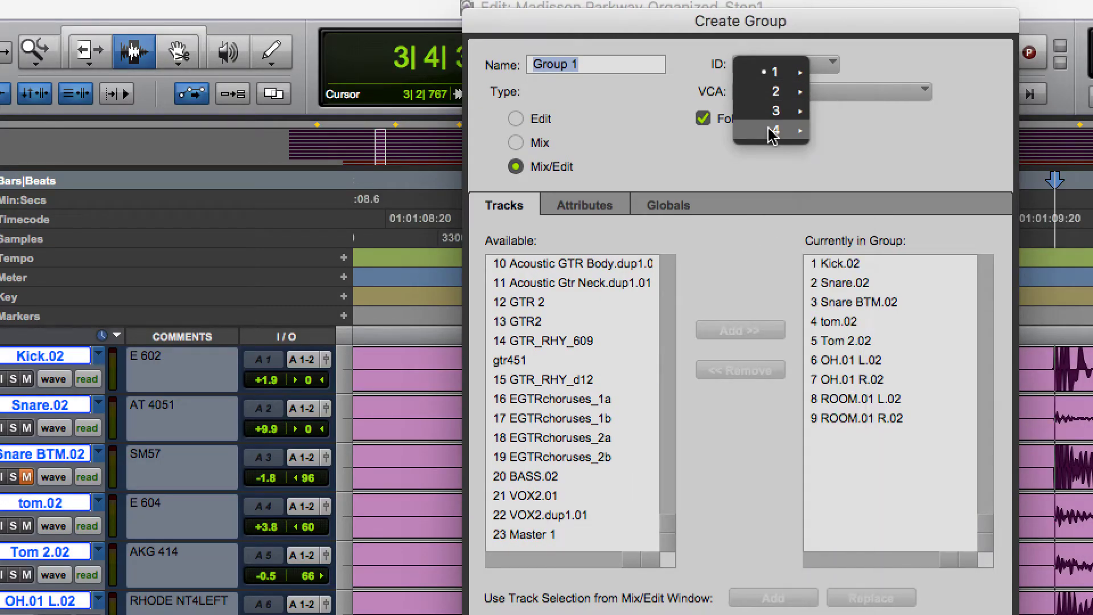
{"action": "mouse_move", "coordinate": [772, 133]}
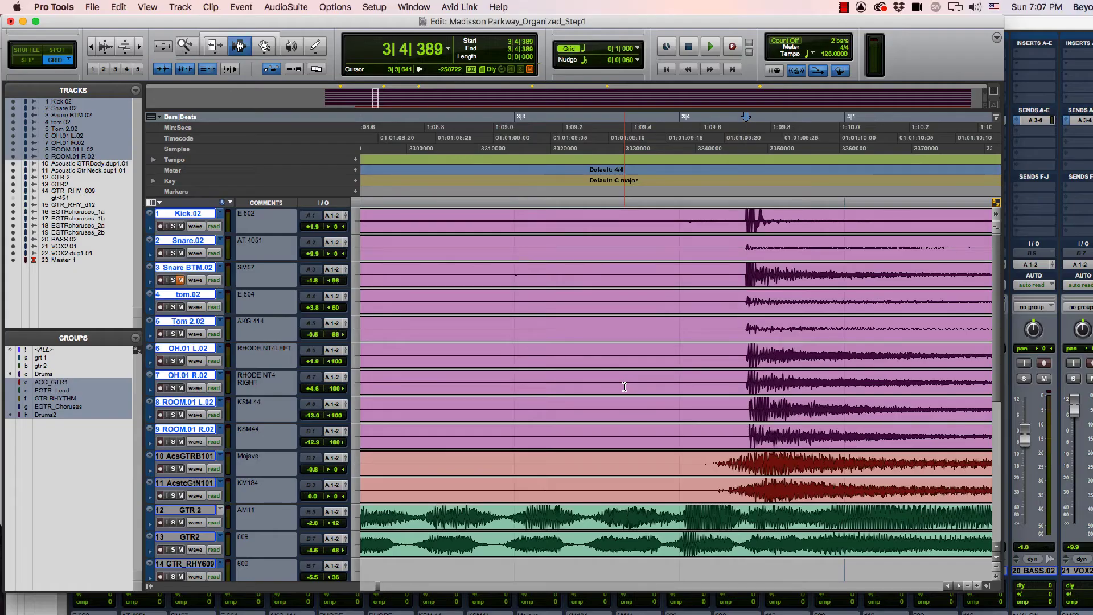
- Trim all drum clip starts to just before the first hit, then set trimming to Scrub
{"action": "left_click", "coordinate": [665, 250]}
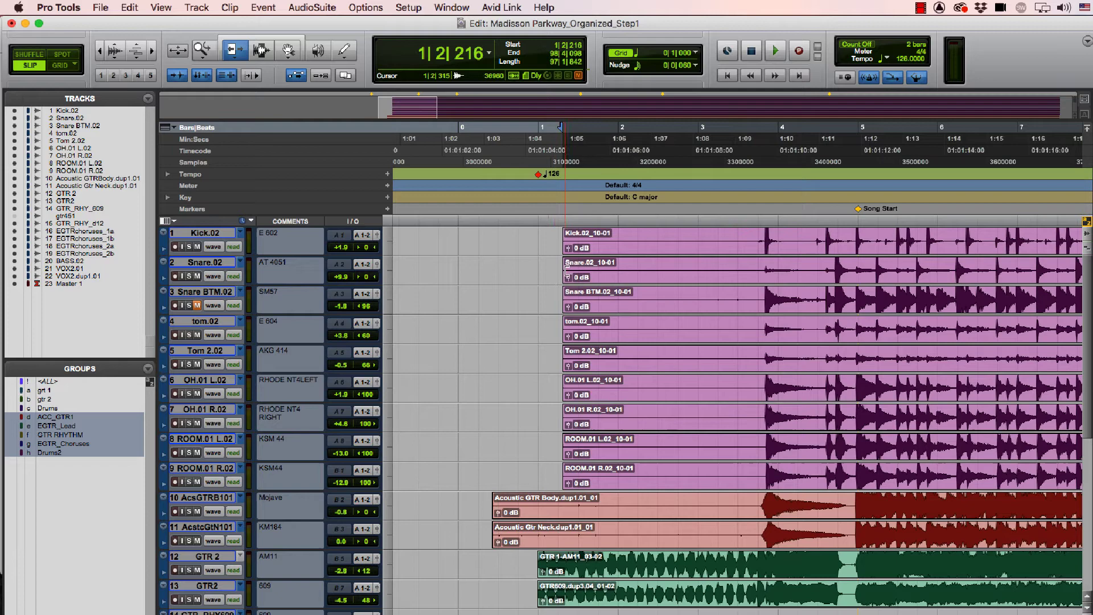
{"action": "left_click_drag", "start_coordinate": [567, 271], "coordinate": [472, 267]}
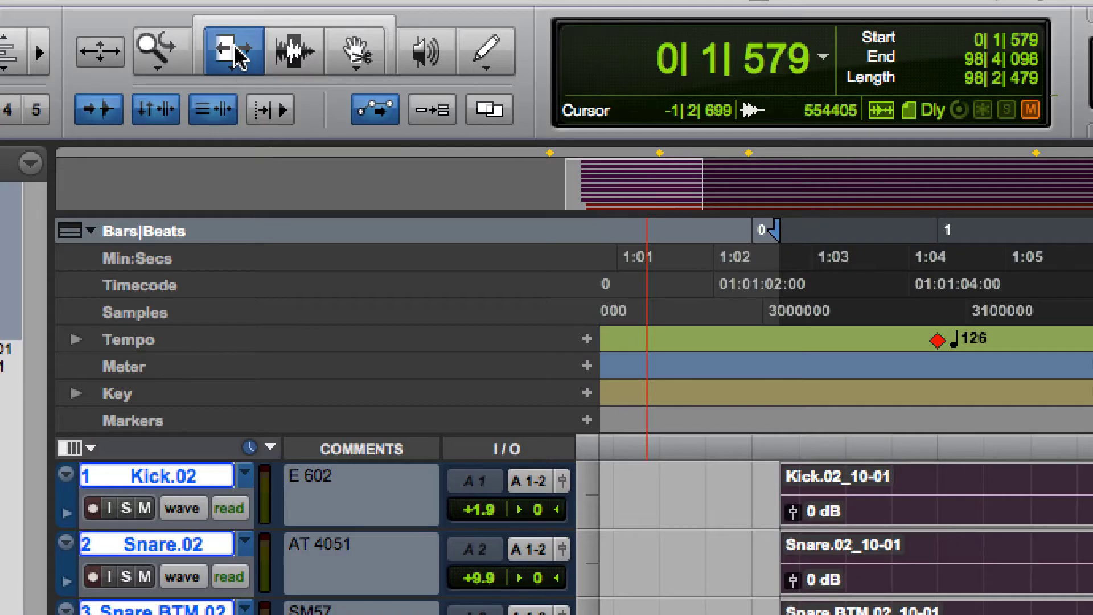
{"action": "left_click", "coordinate": [234, 51]}
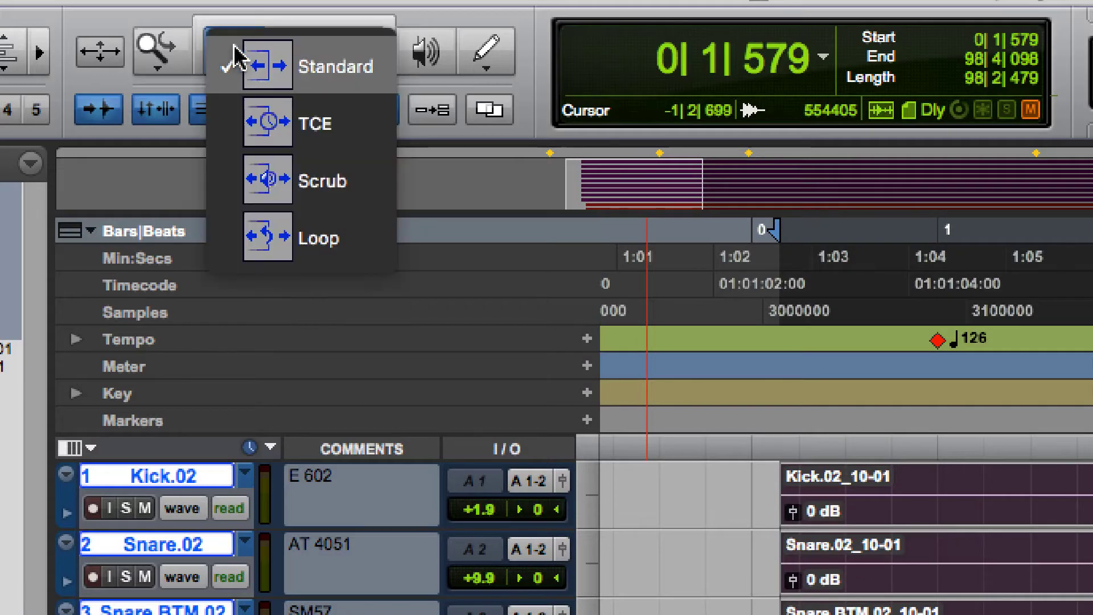
{"action": "left_click", "coordinate": [275, 181]}
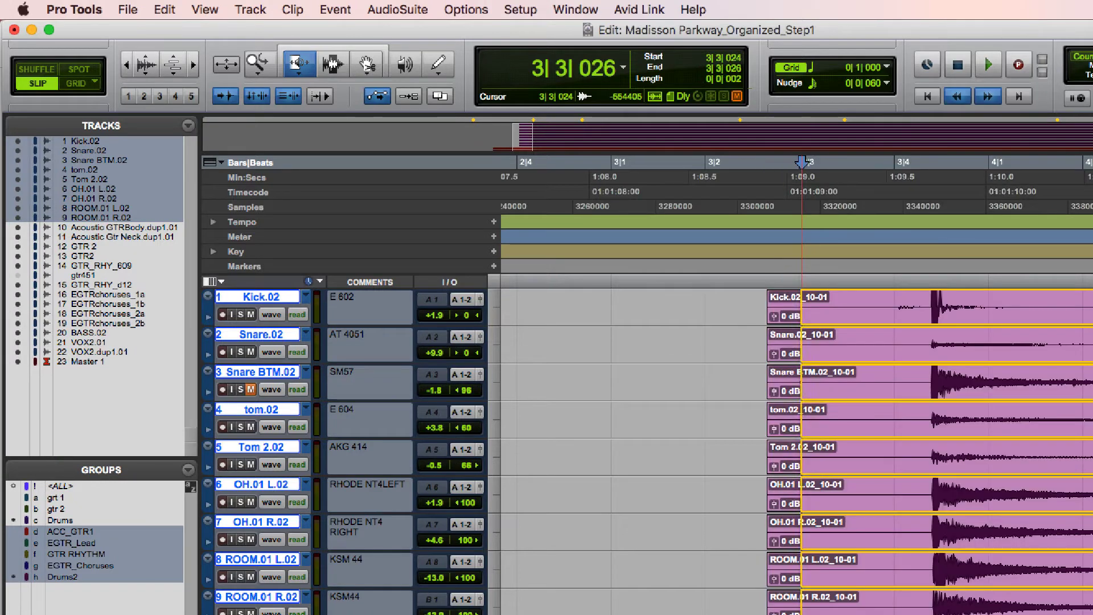
- Scrub-trim the drum clip starts, then undo it so they stay at 3|2|629
{"action": "left_click_drag", "start_coordinate": [897, 399], "coordinate": [928, 399]}
{"action": "key", "text": "a"}
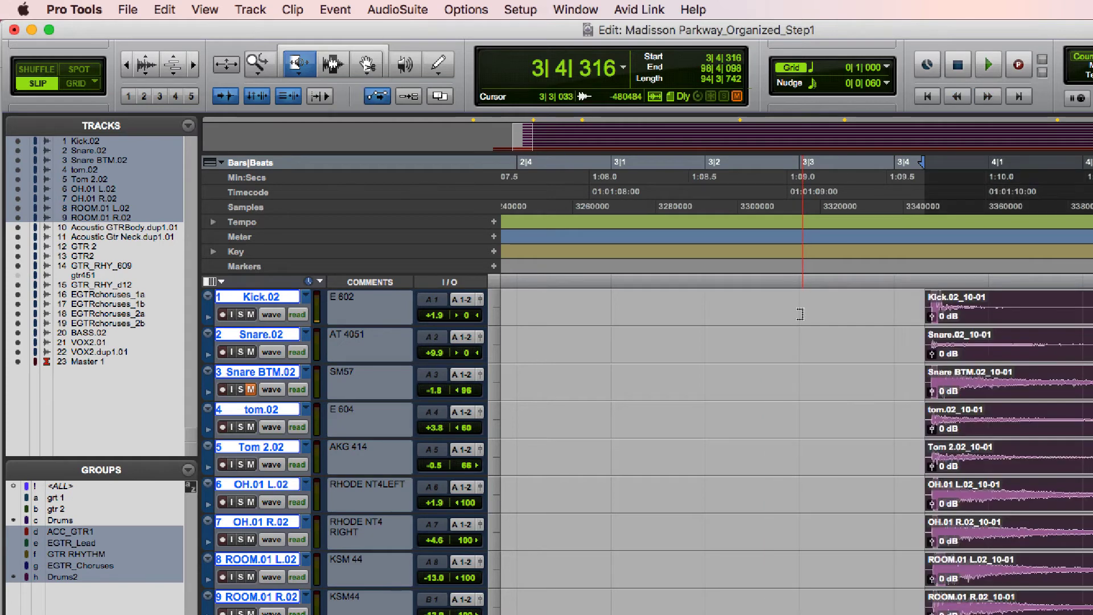
{"action": "key", "text": "super+z"}
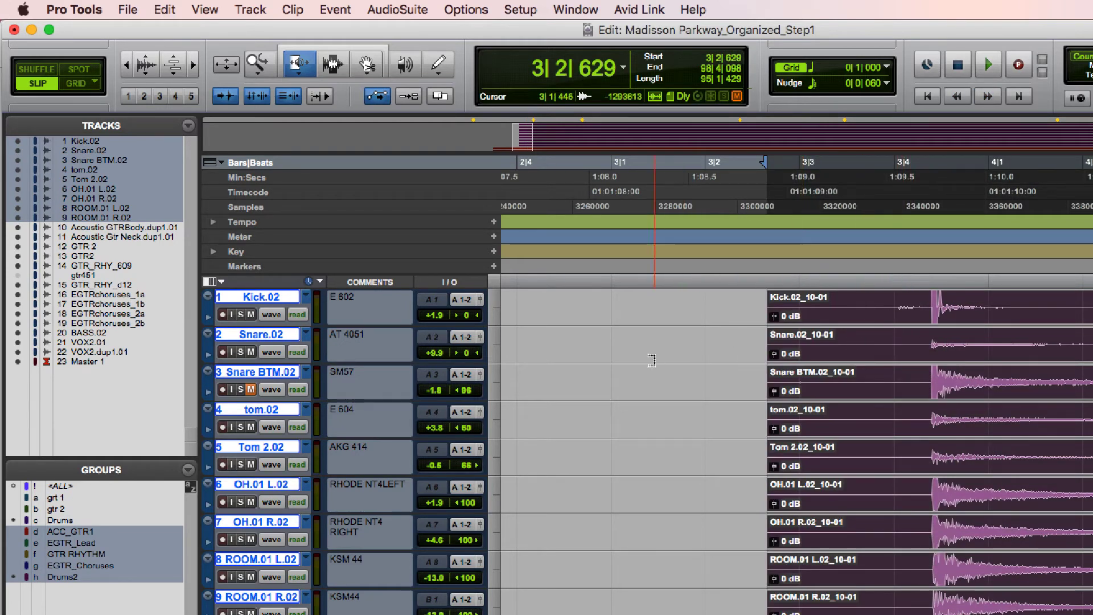
- Return to the Selector, make the drum tracks much taller, and place the cursor at the clip start
{"action": "key", "text": "F6"}
{"action": "key", "text": "ctrl+Up"}
{"action": "left_click", "coordinate": [767, 347]}
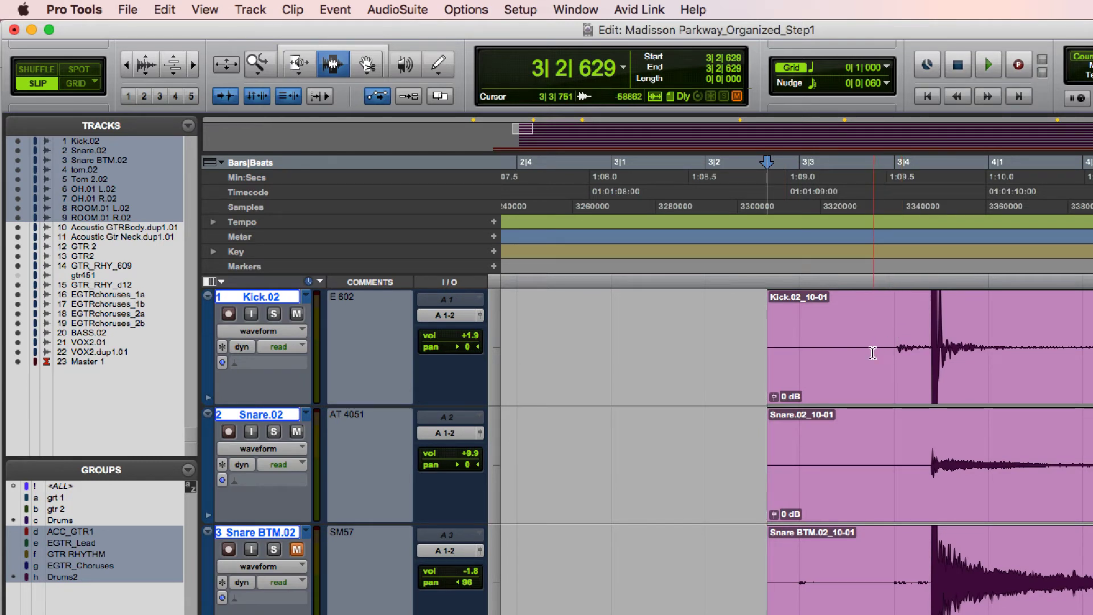
- Fade in the Kick, Snare and Snare BTM clips from 3|2|629 to the first hit at 3|4|389
{"action": "left_click", "coordinate": [925, 355]}
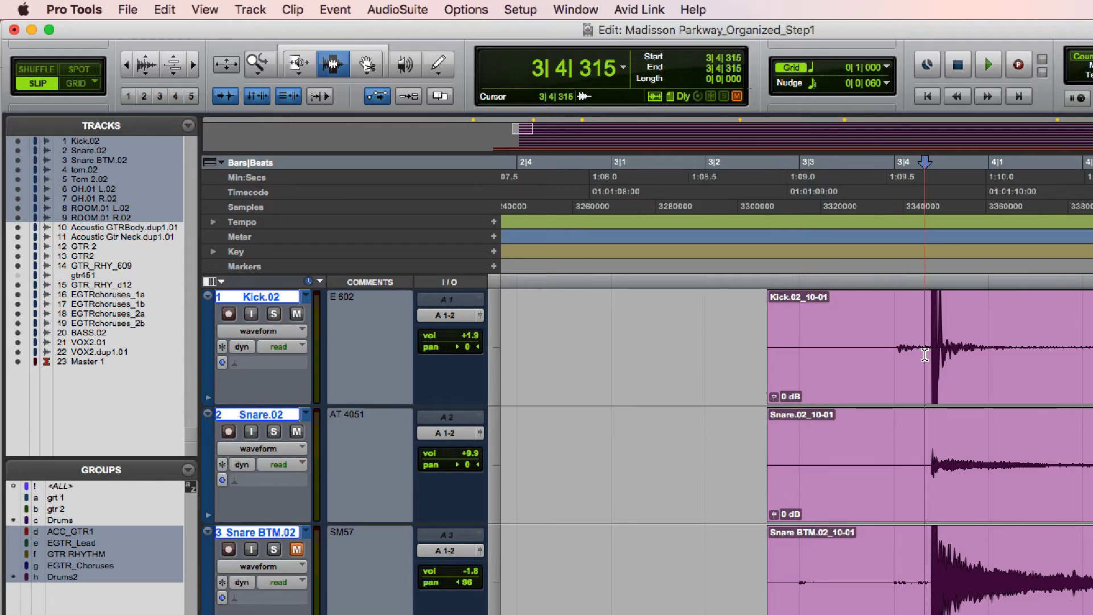
{"action": "key", "text": "Tab"}
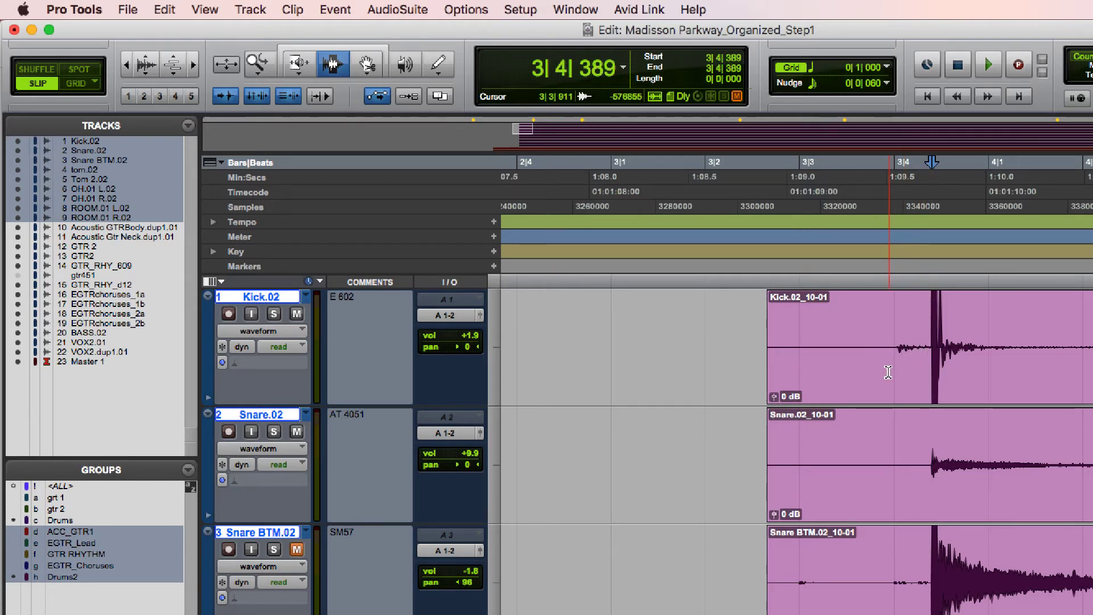
{"action": "key", "text": "d"}
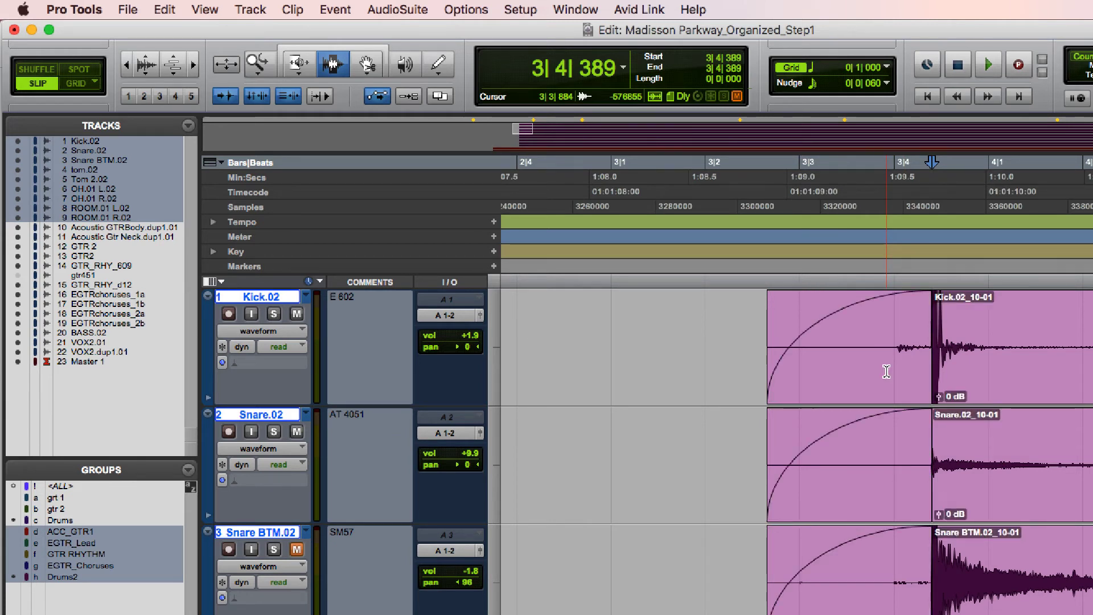
{"action": "key", "text": "super+z"}
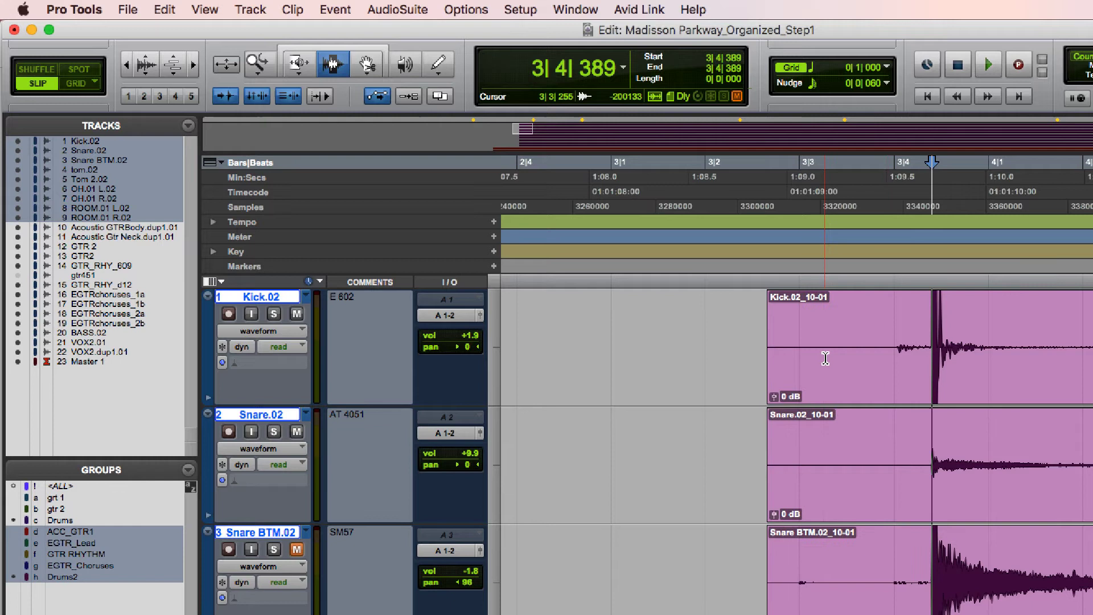
{"action": "key", "text": "alt+shift+Tab"}
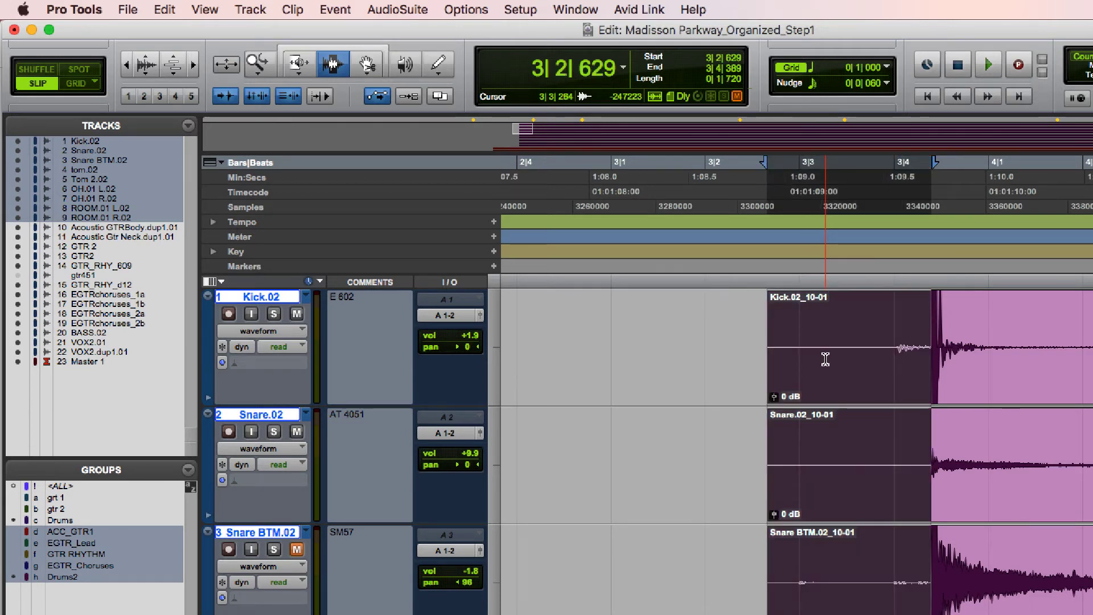
{"action": "key", "text": "ctrl+super+f"}
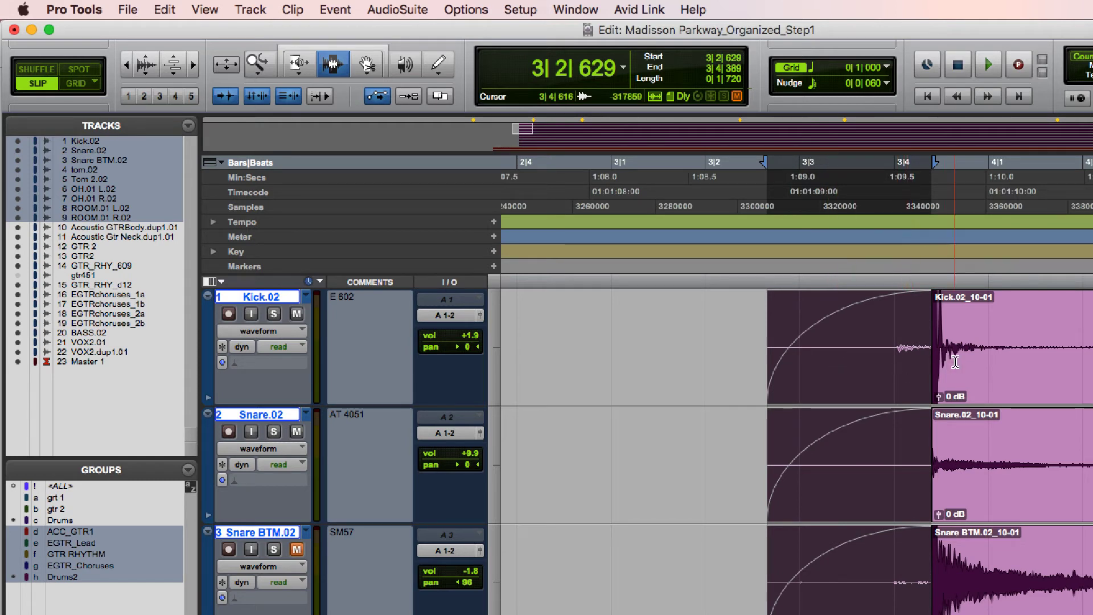
- Locate the drum clips' last hit at 92|1|111 near the clip ends
{"action": "key", "text": "Tab"}
{"action": "left_click", "coordinate": [771, 353]}
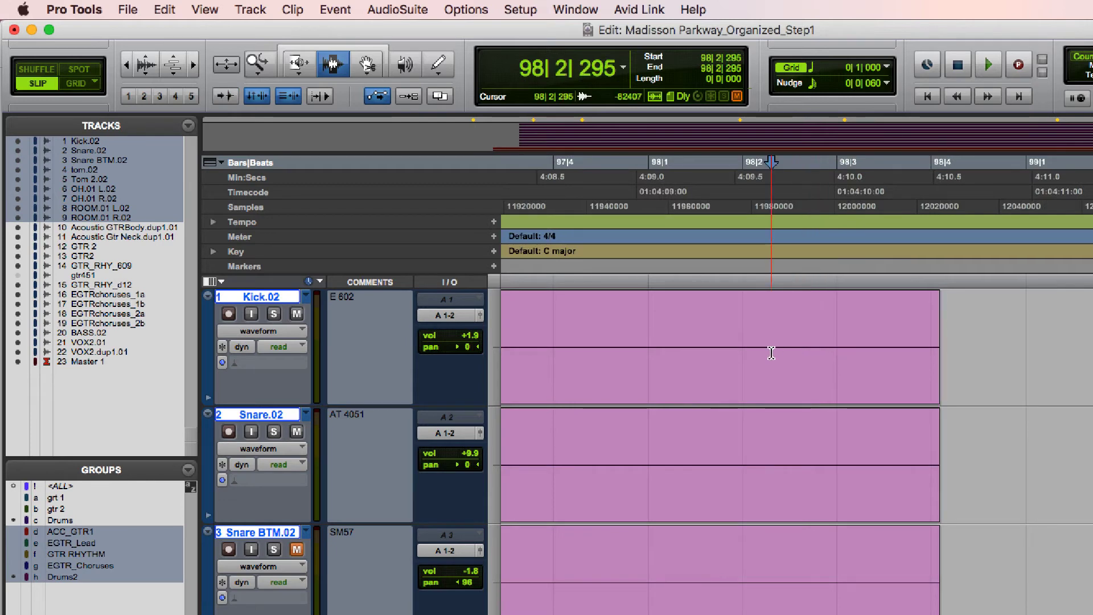
{"action": "key", "text": "super+bracketleft"}
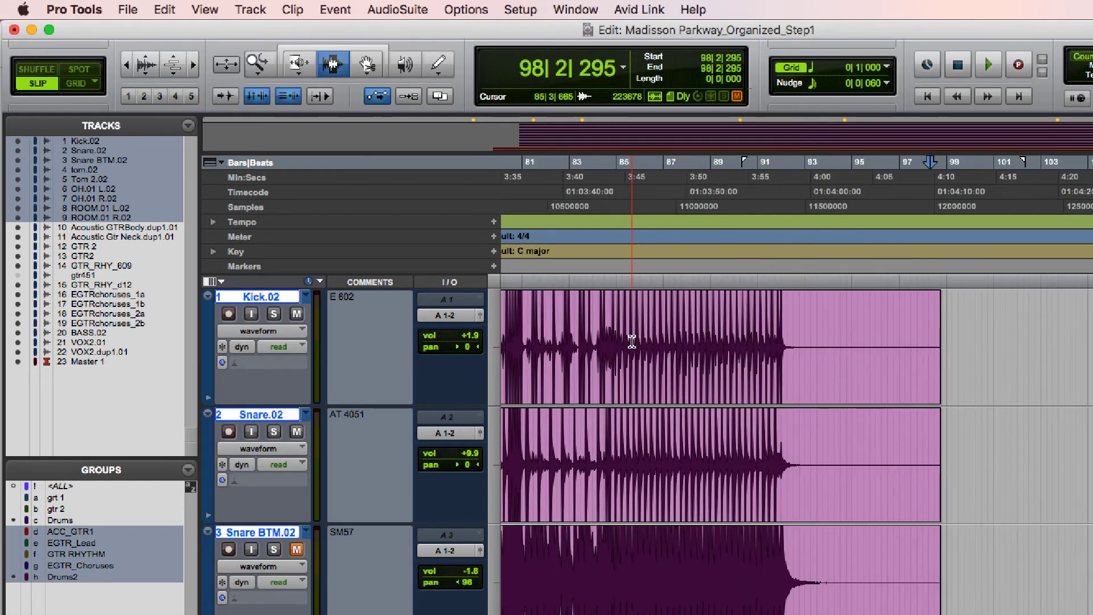
{"action": "left_click", "coordinate": [724, 349]}
{"action": "left_click", "coordinate": [845, 368]}
{"action": "key", "text": "super+alt+Tab"}
{"action": "key", "text": "alt+Tab"}
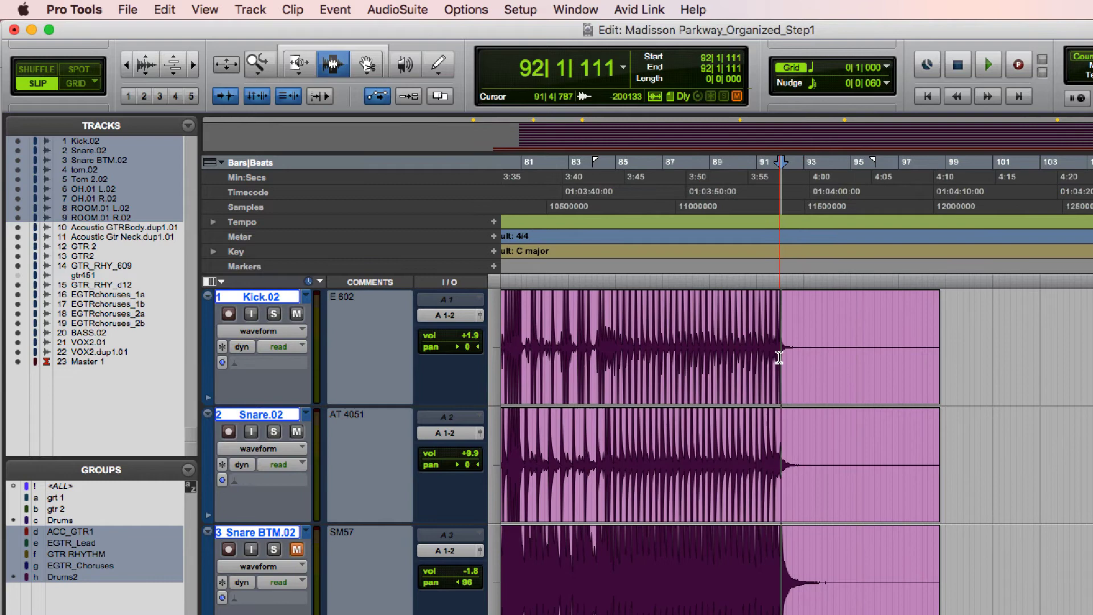
- Fade out the drum clips from 92|1|111 to their ends at bar 98
{"action": "key", "text": "g"}
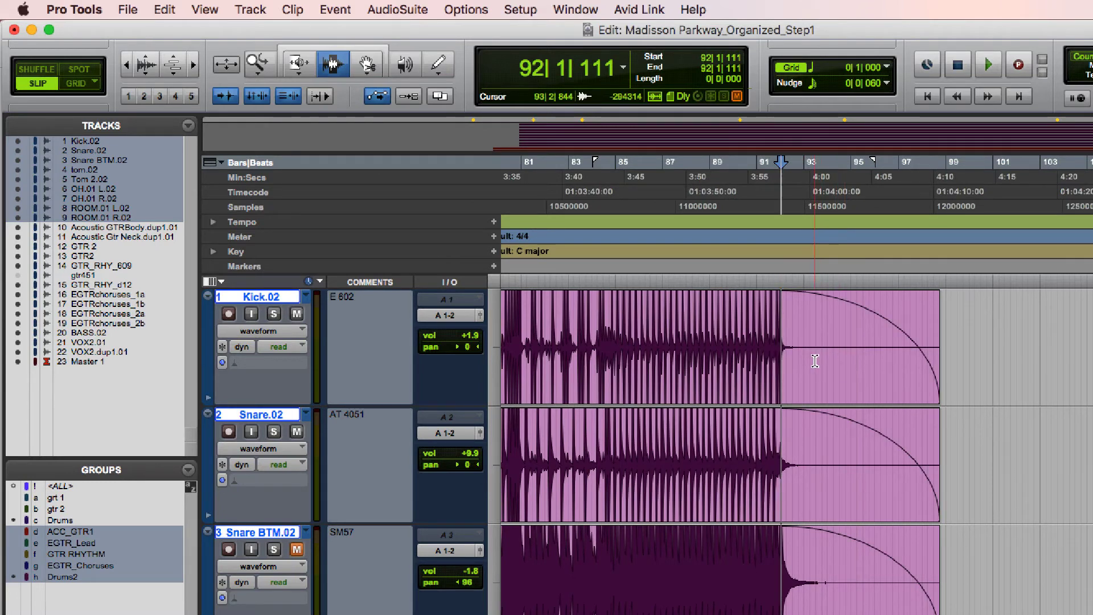
{"action": "key", "text": "super+z"}
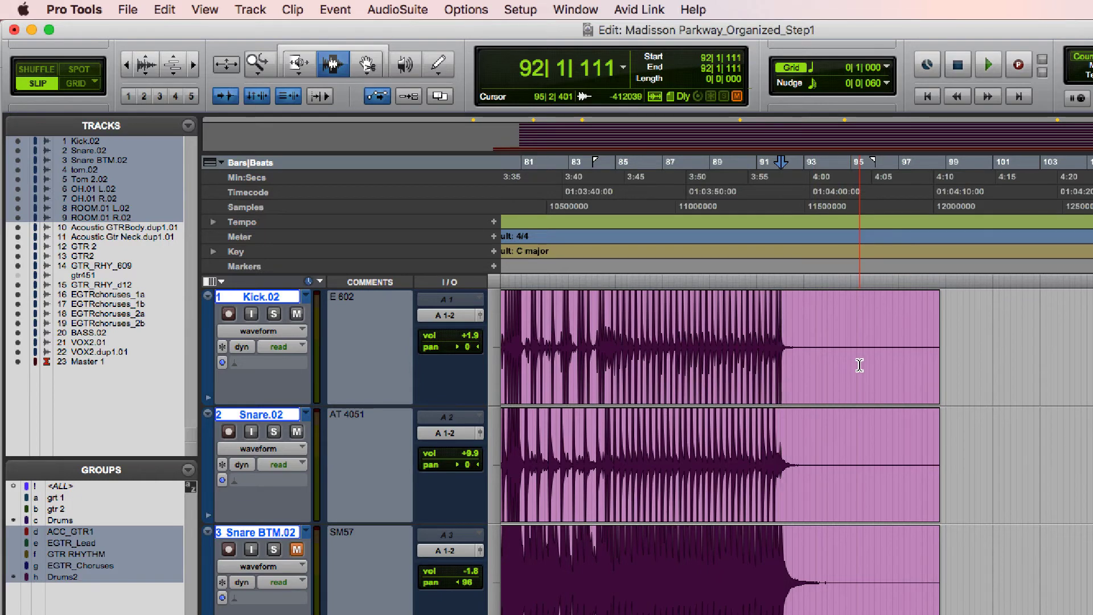
{"action": "key", "text": "shift+Tab"}
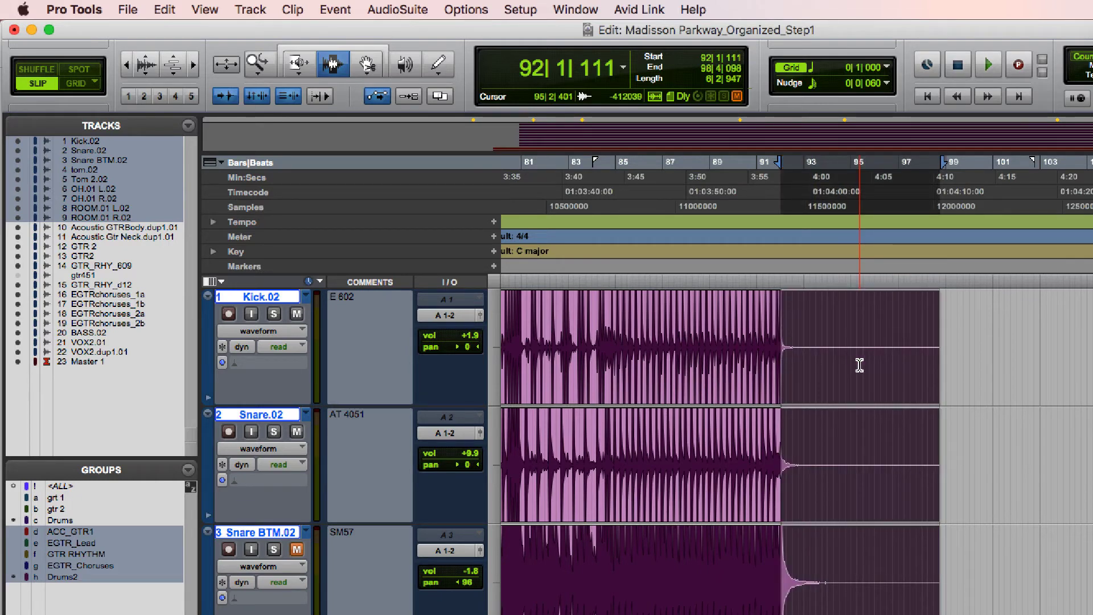
{"action": "key", "text": "ctrl+f"}
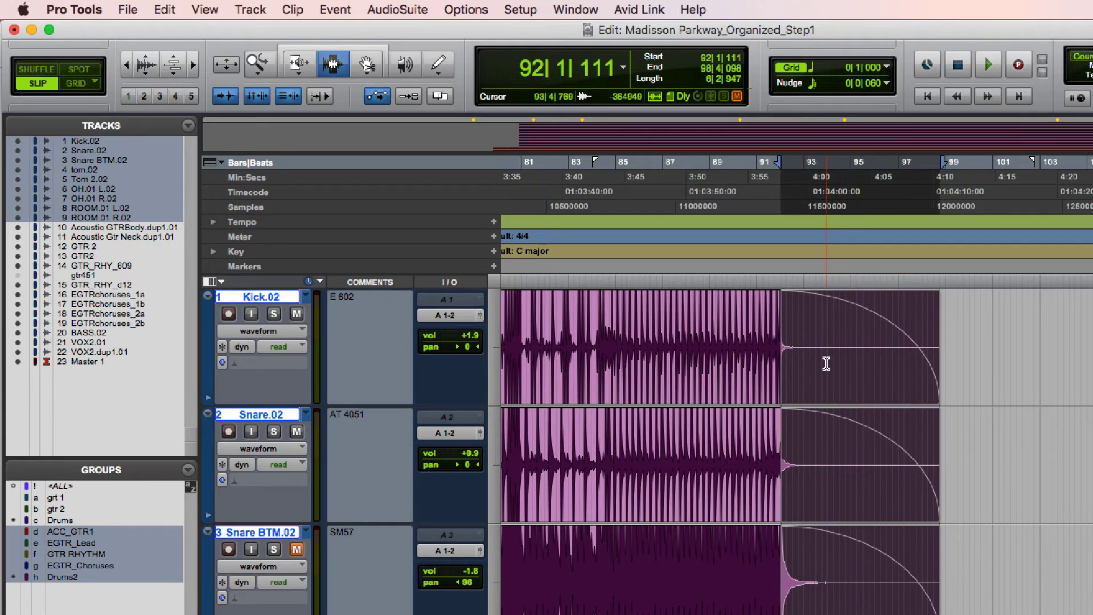
{"action": "key", "text": "Return"}
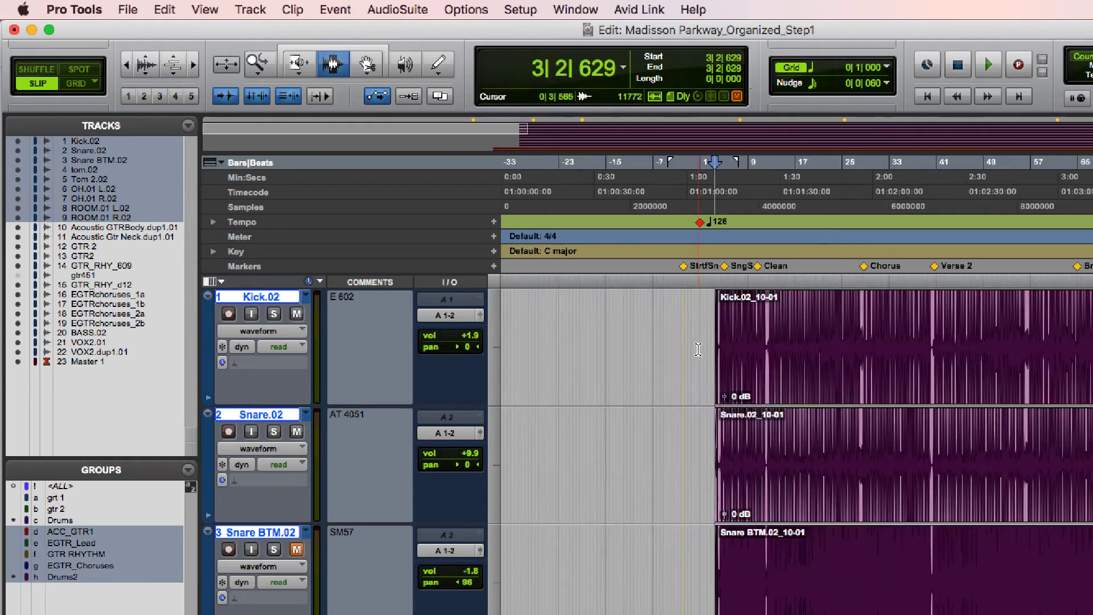
- Redo the bar-3 drum fade-ins through the Fade In dialog, choosing an In Shape curve
{"action": "key", "text": "F5"}
{"action": "left_click", "coordinate": [734, 352]}
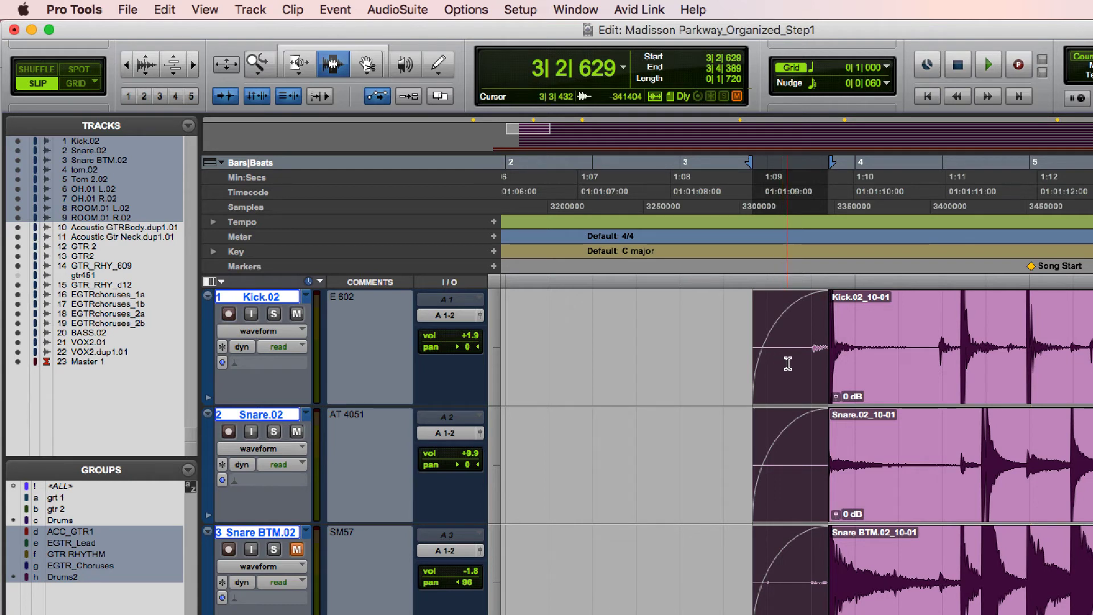
{"action": "key", "text": "super+f"}
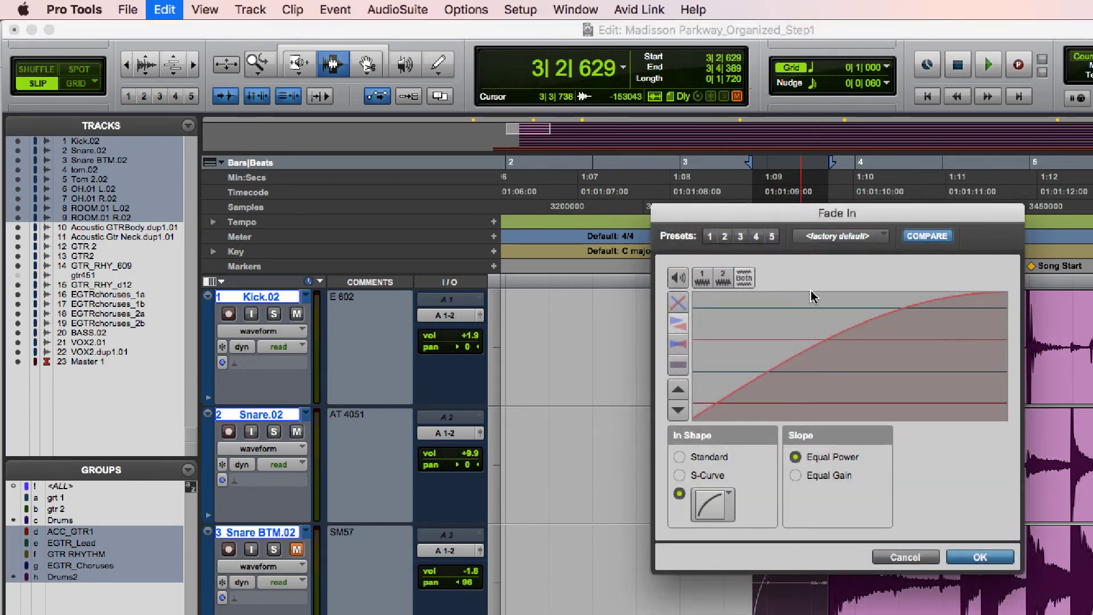
{"action": "left_click_drag", "start_coordinate": [829, 220], "coordinate": [569, 217]}
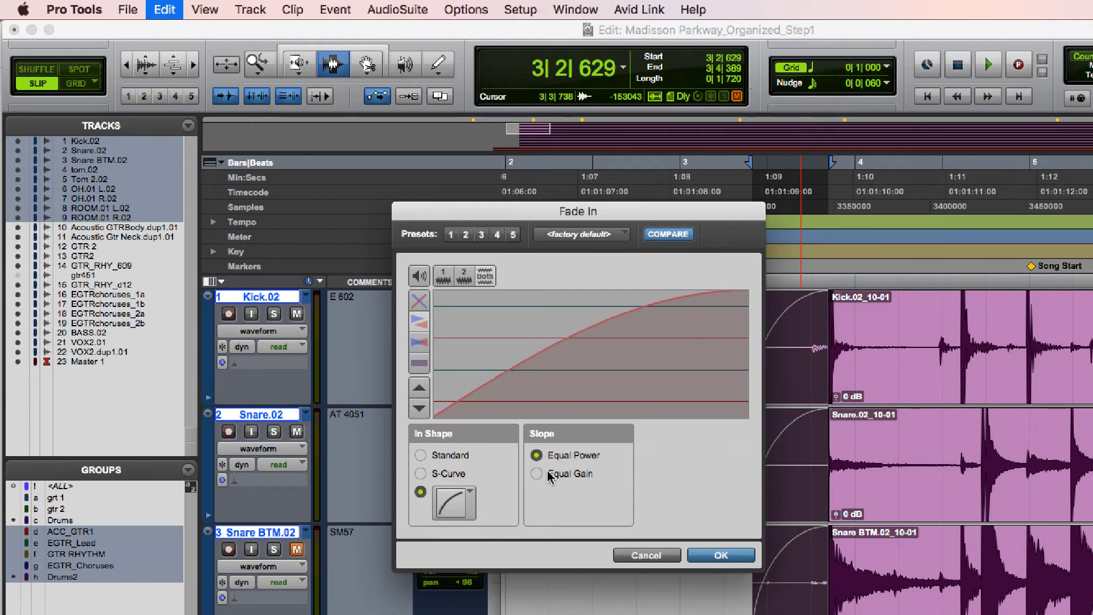
{"action": "left_click", "coordinate": [454, 503]}
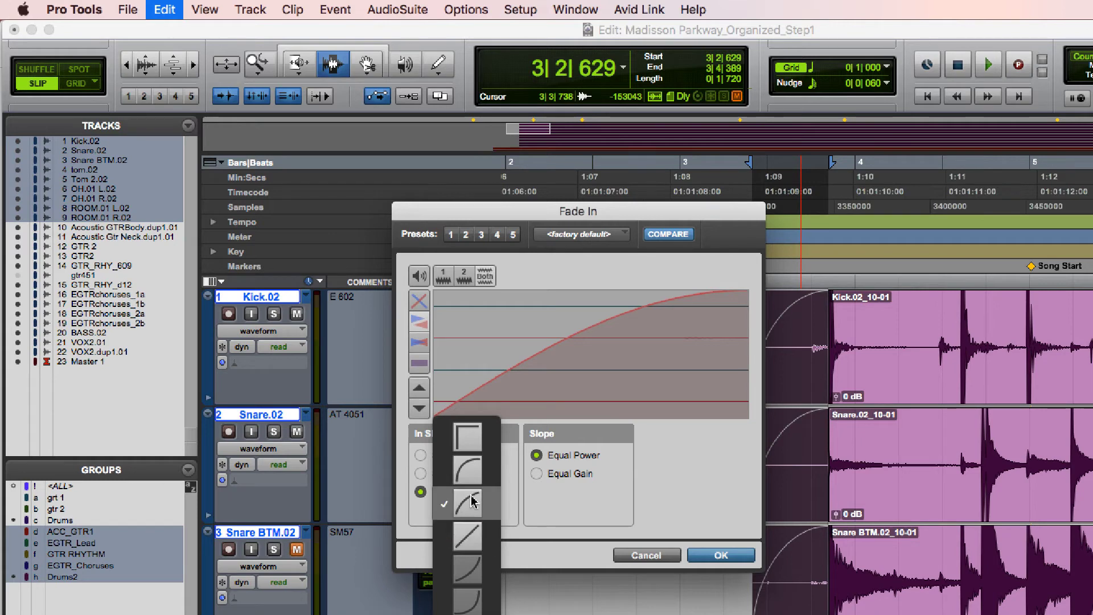
{"action": "left_click", "coordinate": [471, 501]}
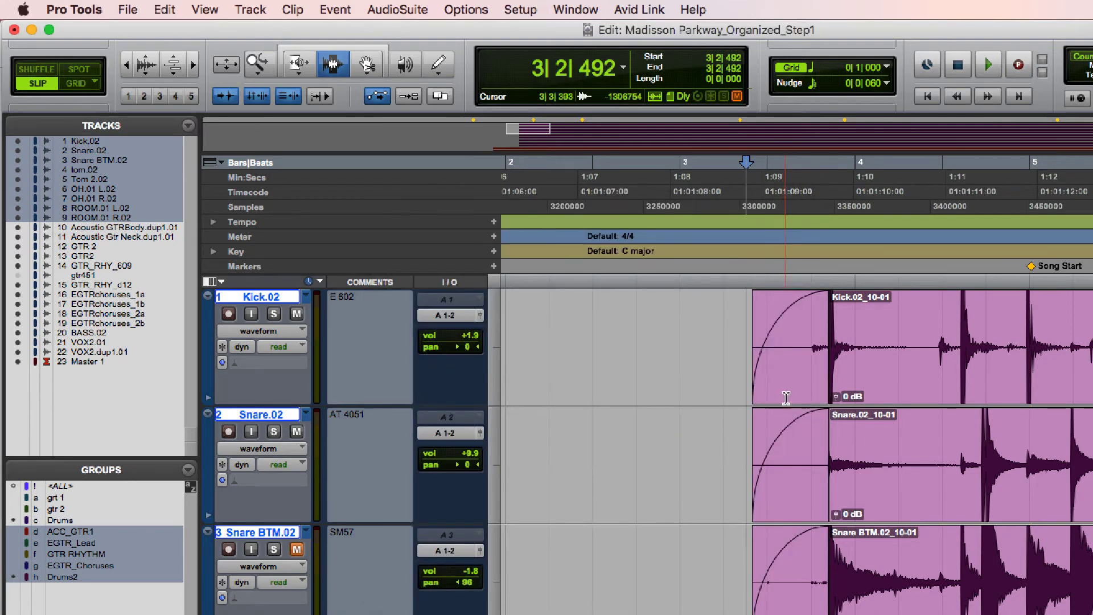
{"action": "left_click", "coordinate": [721, 556]}
- Change the Kick.02 fade-in to a linear shape
{"action": "key", "text": "F8"}
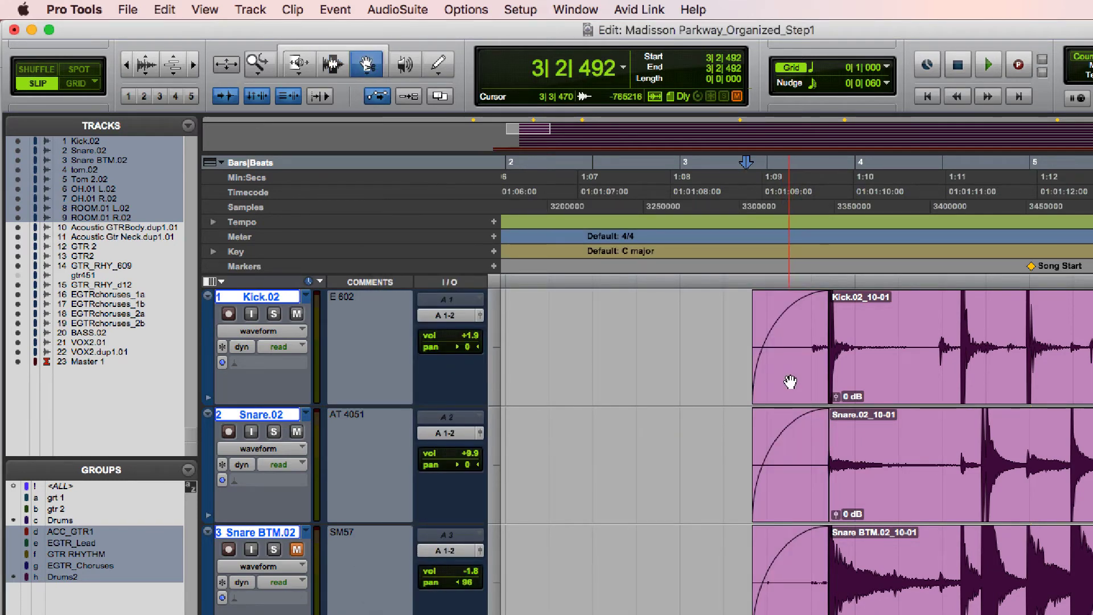
{"action": "double_click", "coordinate": [791, 381]}
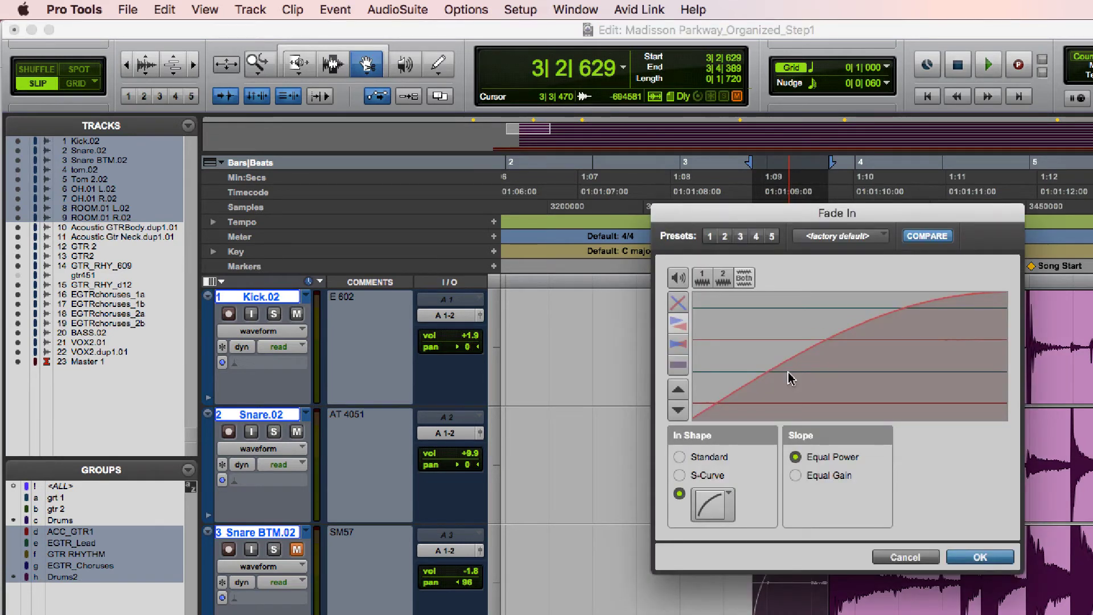
{"action": "left_click", "coordinate": [713, 505]}
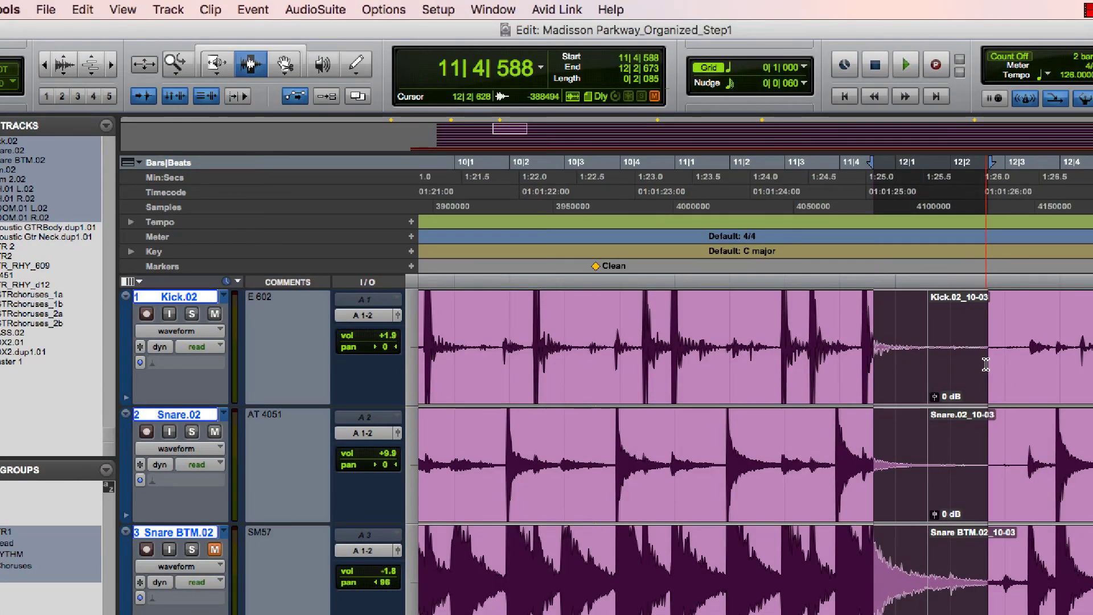
- Crossfade the Kick, Snare and Snare BTM clip join from 11|4|588 to 12|2|673
{"action": "key", "text": "ctrl+super+f"}
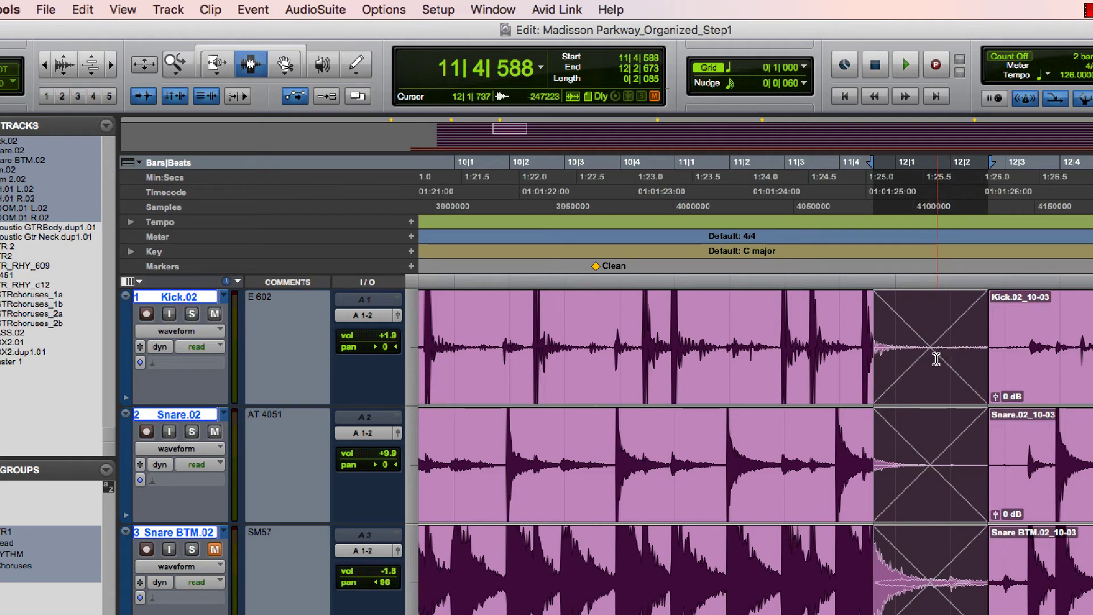
- Link the bar-12 crossfade at Equal Power in the Crossfade dialog
{"action": "key", "text": "super+f"}
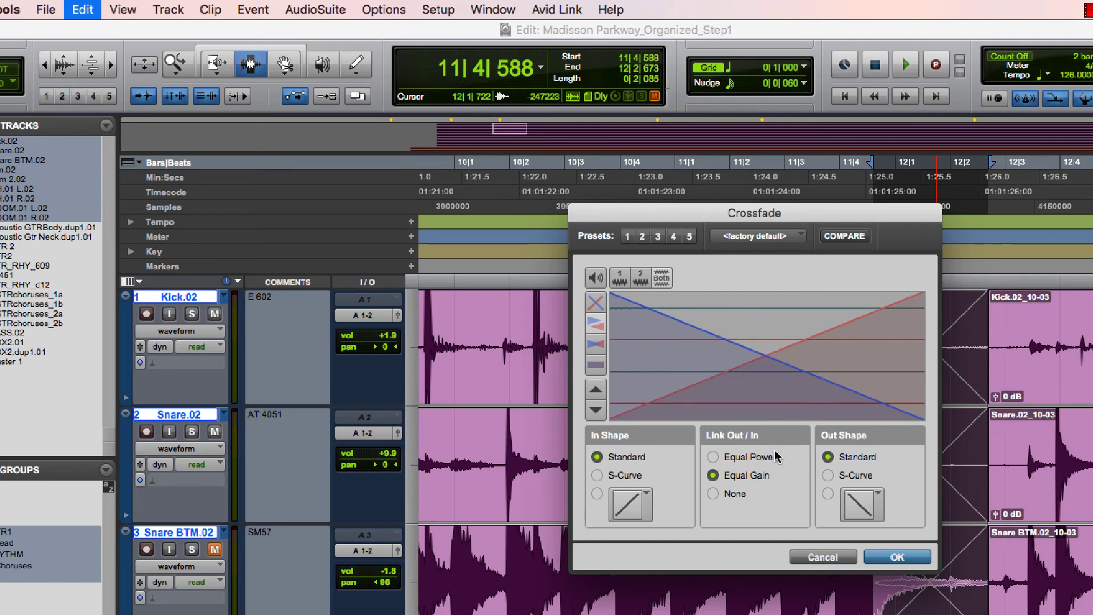
{"action": "left_click", "coordinate": [713, 457]}
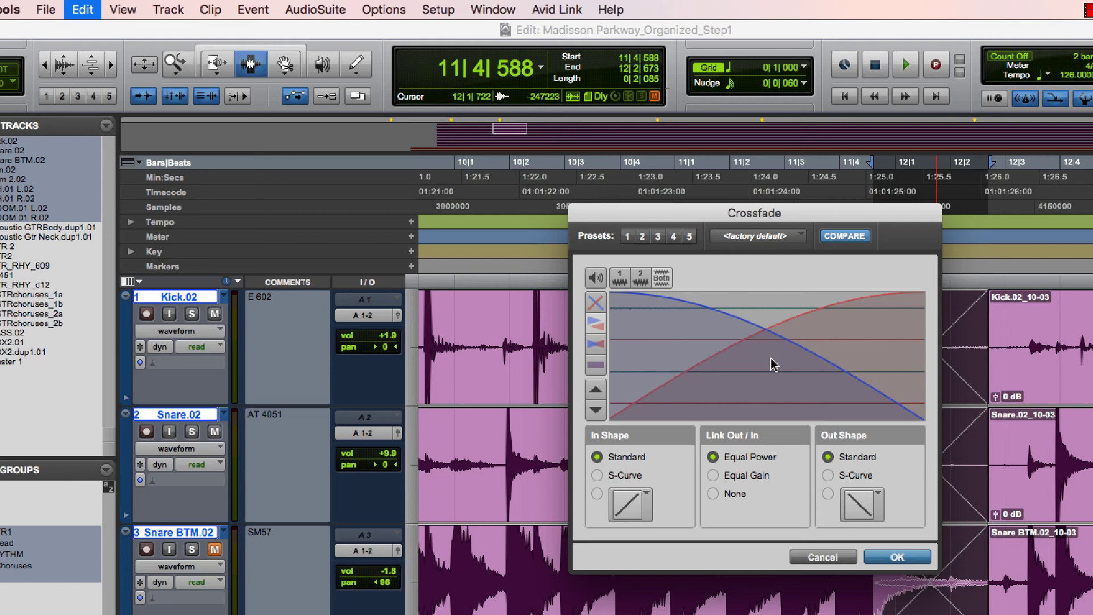
- Try a gentle convex fade-in curve, then settle on a straight-line fade-in shape
{"action": "left_click", "coordinate": [637, 504]}
{"action": "left_click", "coordinate": [644, 472]}
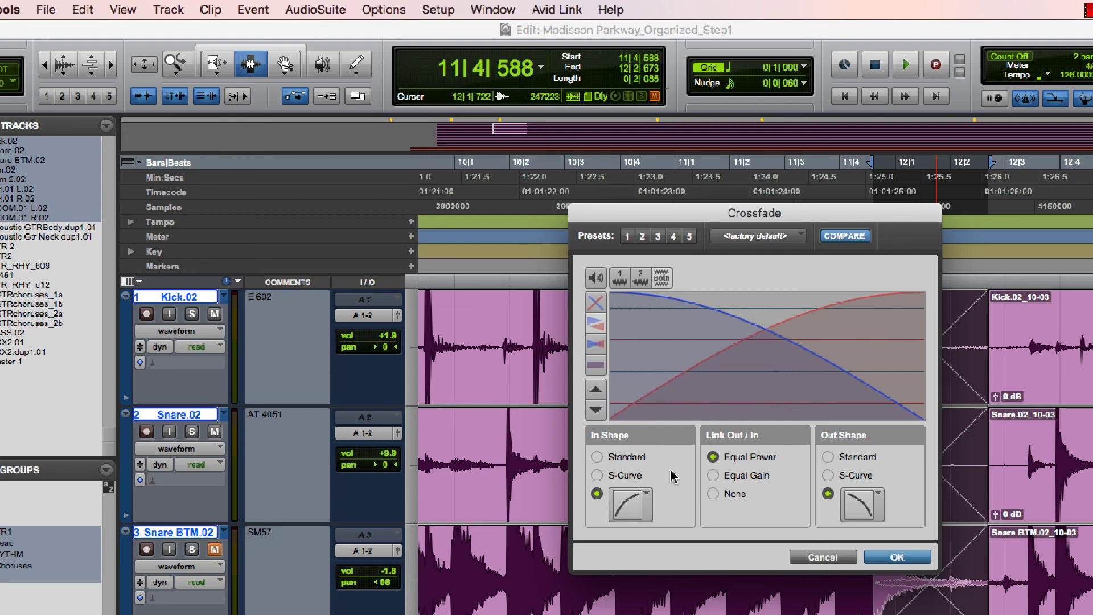
{"action": "left_click", "coordinate": [629, 495]}
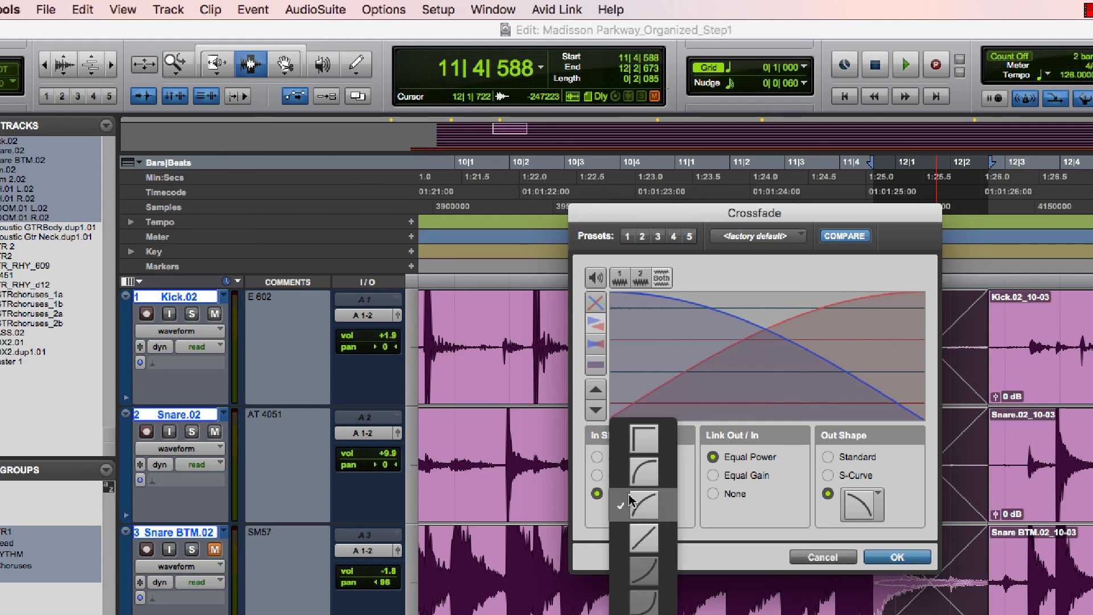
{"action": "left_click", "coordinate": [636, 546]}
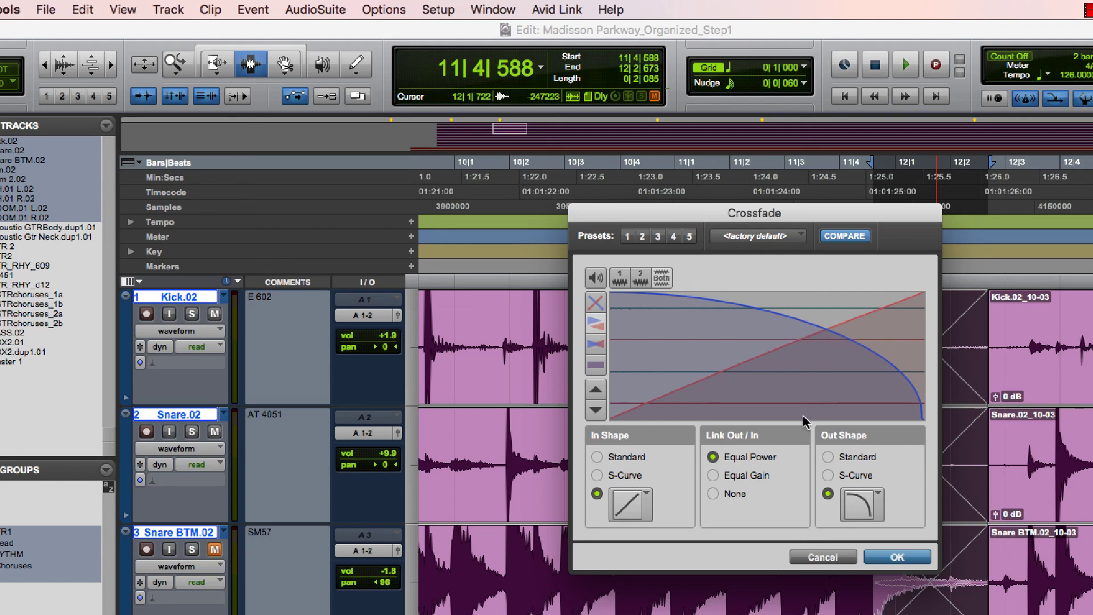
- Set the fade link to None and shorten the fade-out so it ends early
{"action": "left_click", "coordinate": [713, 475]}
{"action": "left_click", "coordinate": [714, 494]}
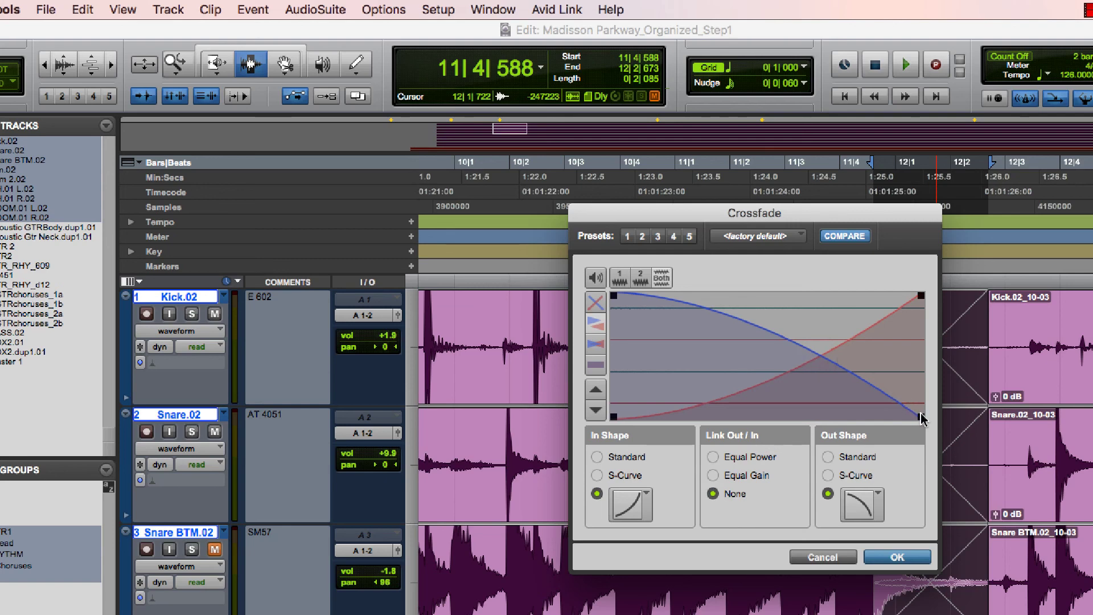
{"action": "left_click_drag", "start_coordinate": [921, 417], "coordinate": [708, 416]}
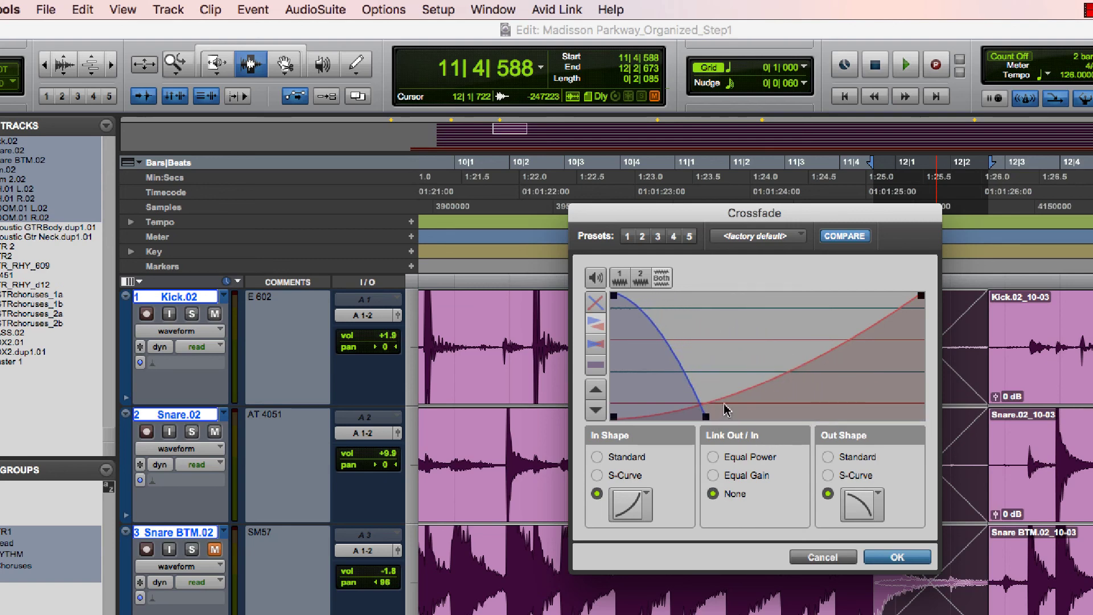